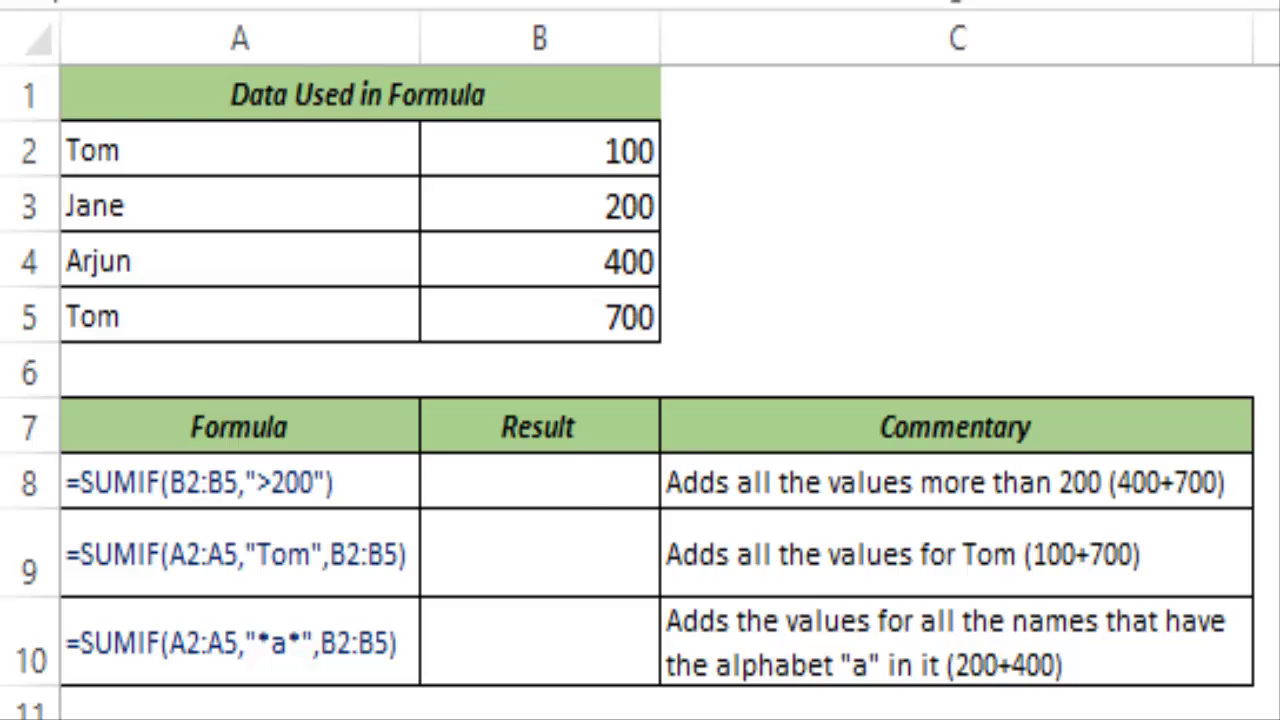
# Begin a =SUMIF( formula in B8, removing a stray B9 reference.
pyautogui.click(607, 470)
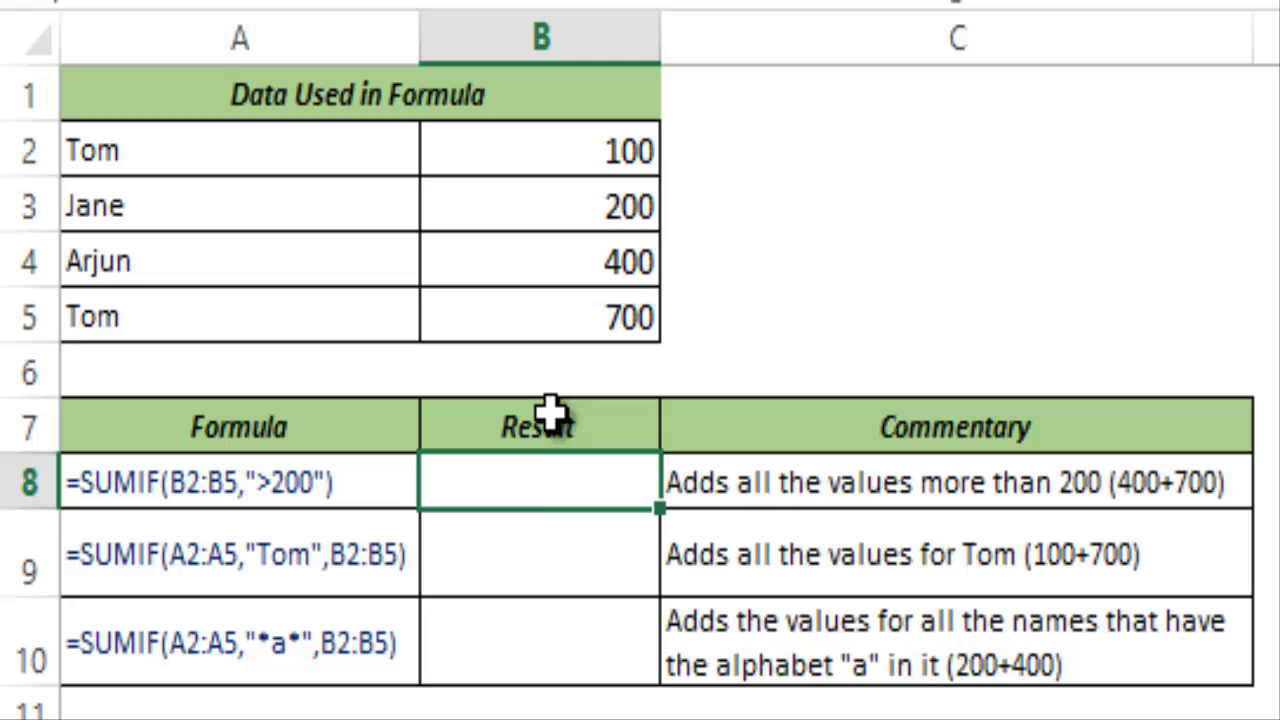
pyautogui.write('=sum')
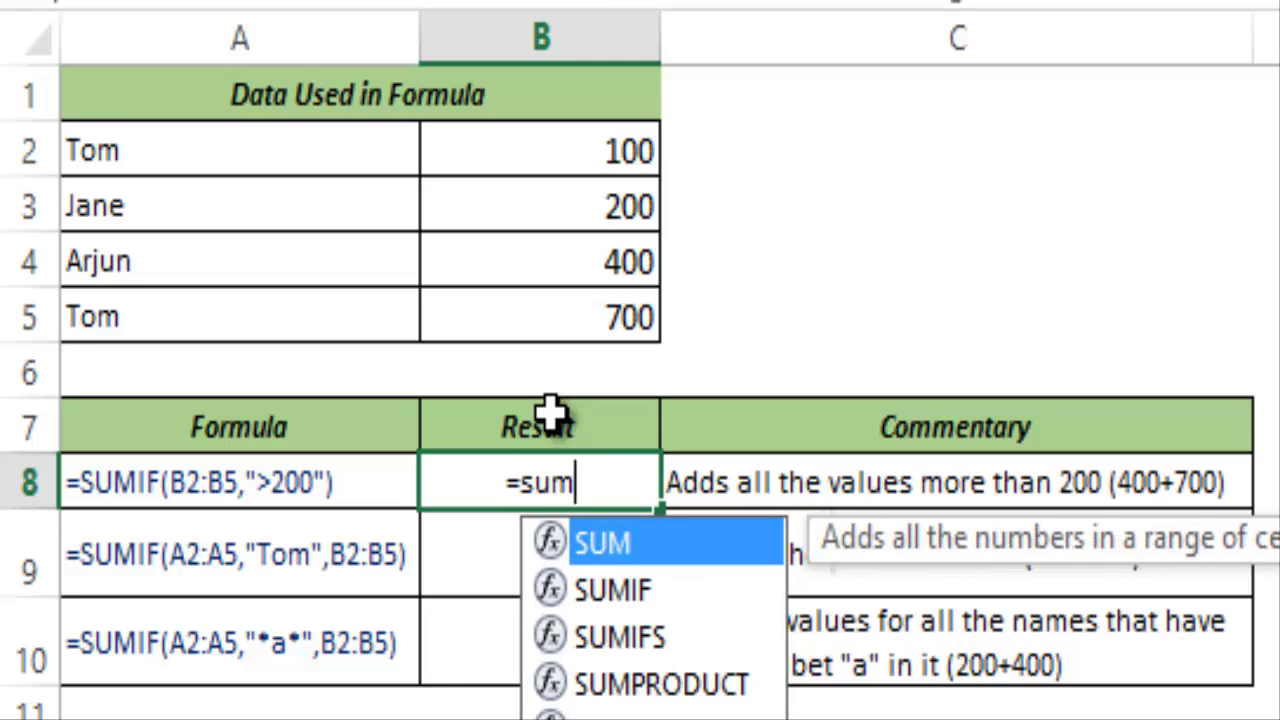
pyautogui.write('if')
pyautogui.press('Tab')
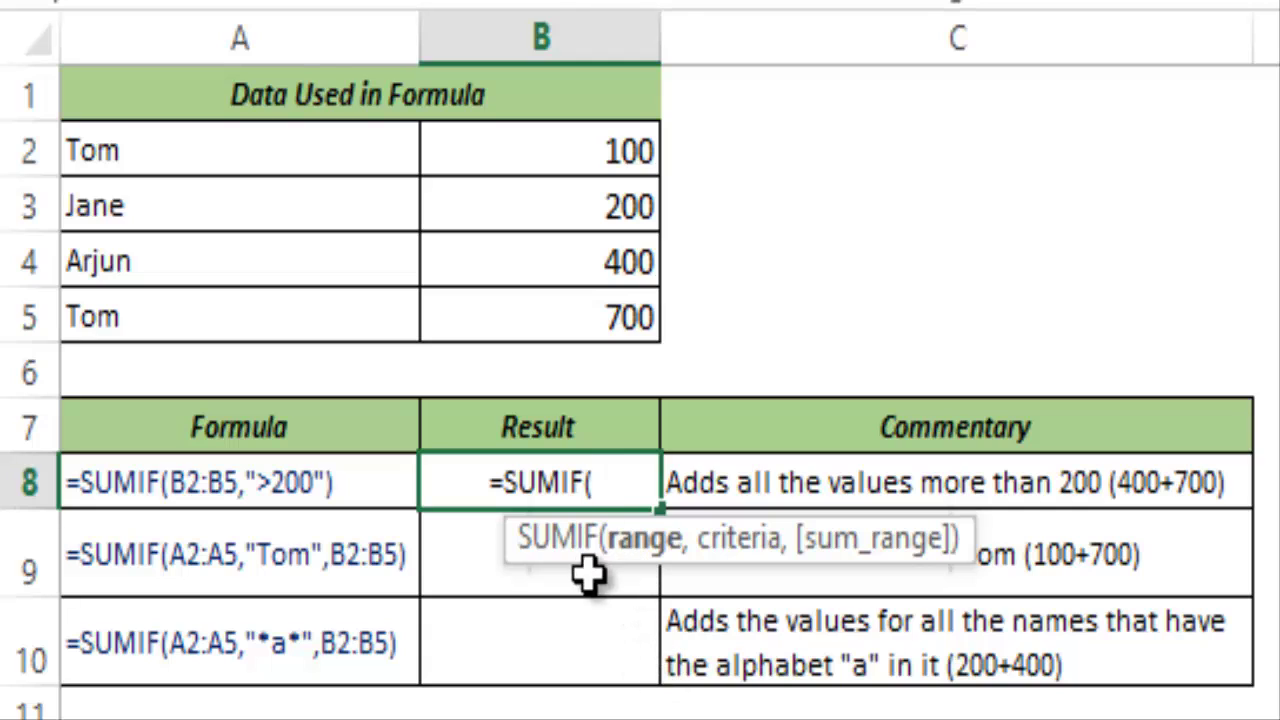
pyautogui.click(548, 565)
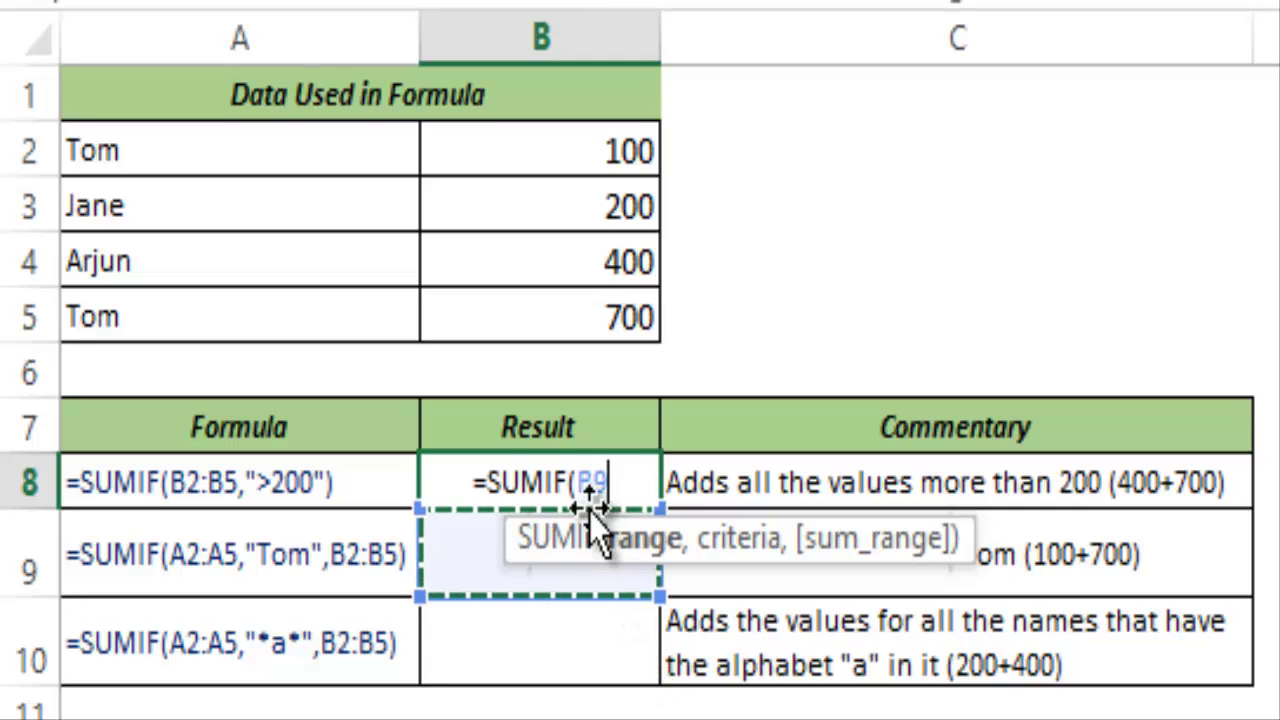
pyautogui.press('BackSpace')
pyautogui.press('BackSpace')
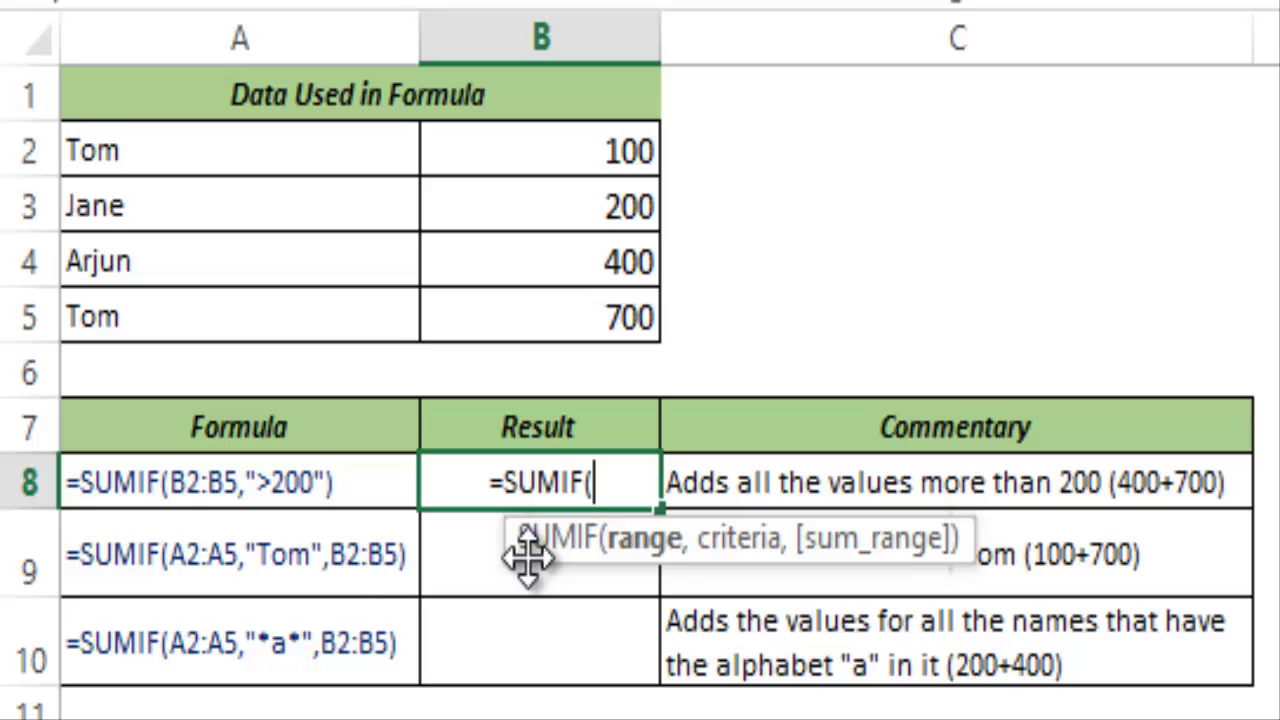
pyautogui.moveTo(528, 560); pyautogui.dragTo(355, 562)
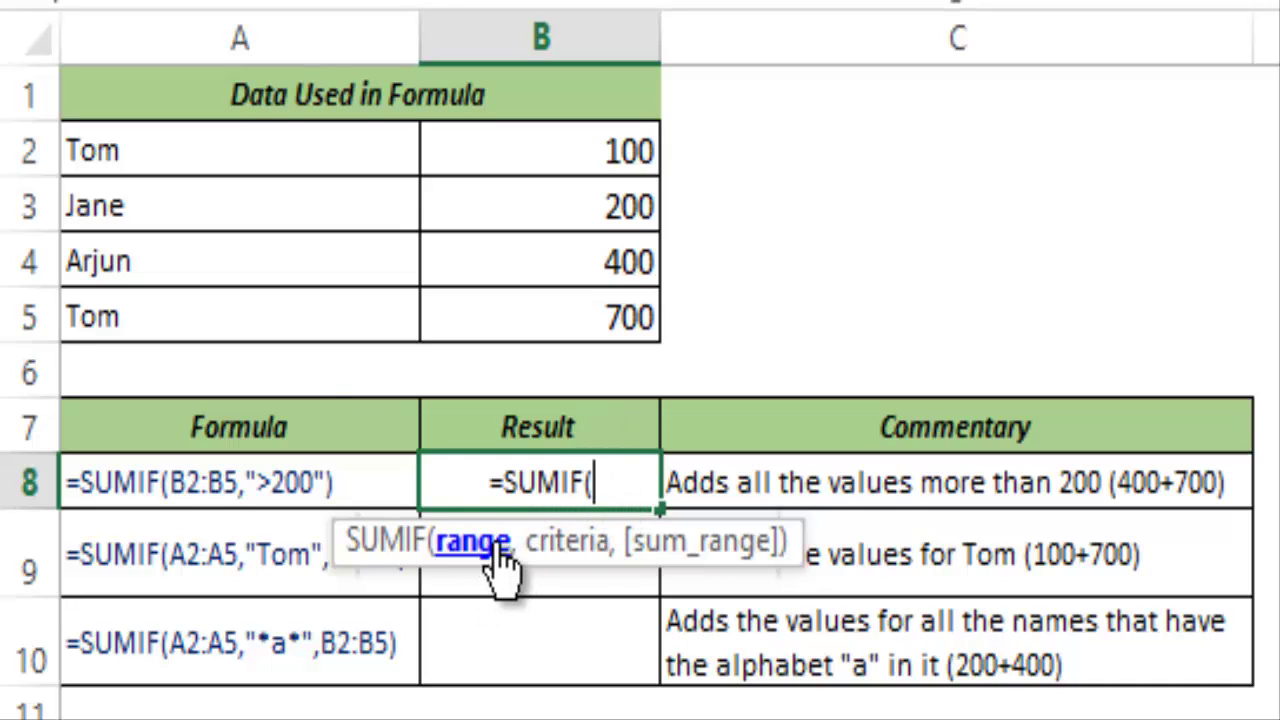
# Give B8's SUMIF the range B2:B5 and the criterion ">200".
pyautogui.moveTo(165, 147); pyautogui.dragTo(171, 309)
pyautogui.moveTo(465, 145); pyautogui.dragTo(491, 297)
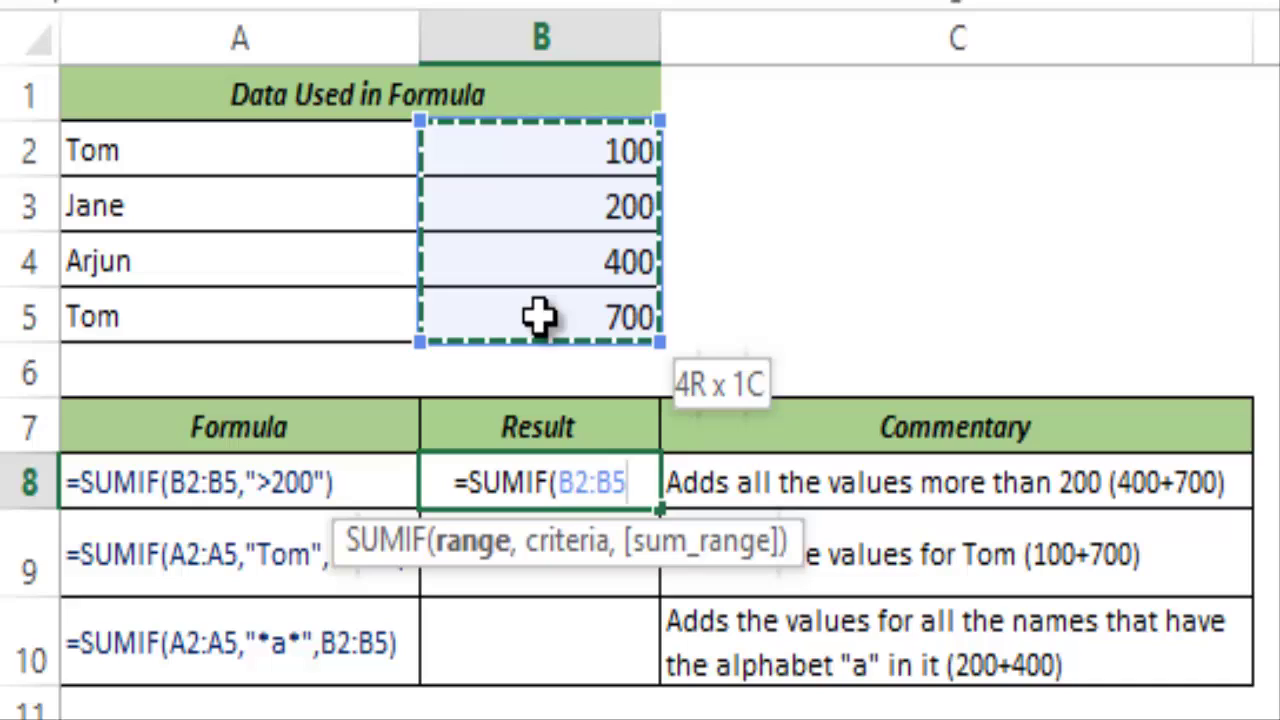
pyautogui.write(',')
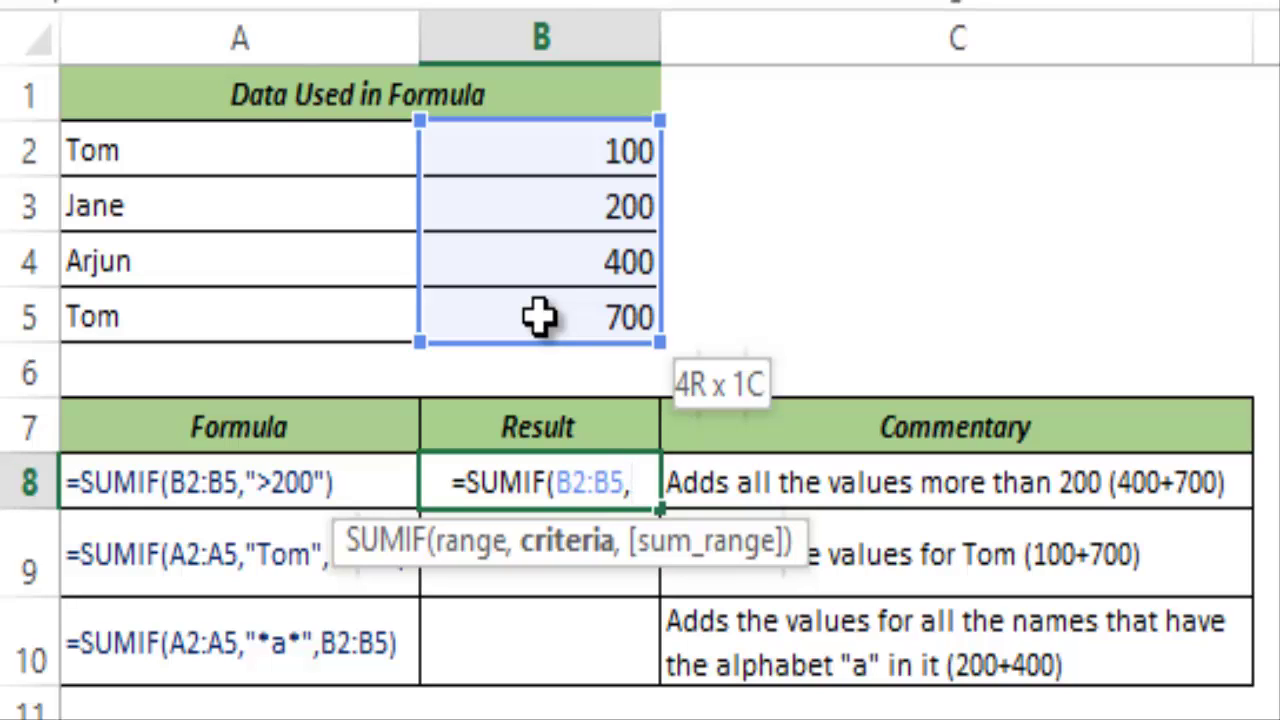
pyautogui.write('">')
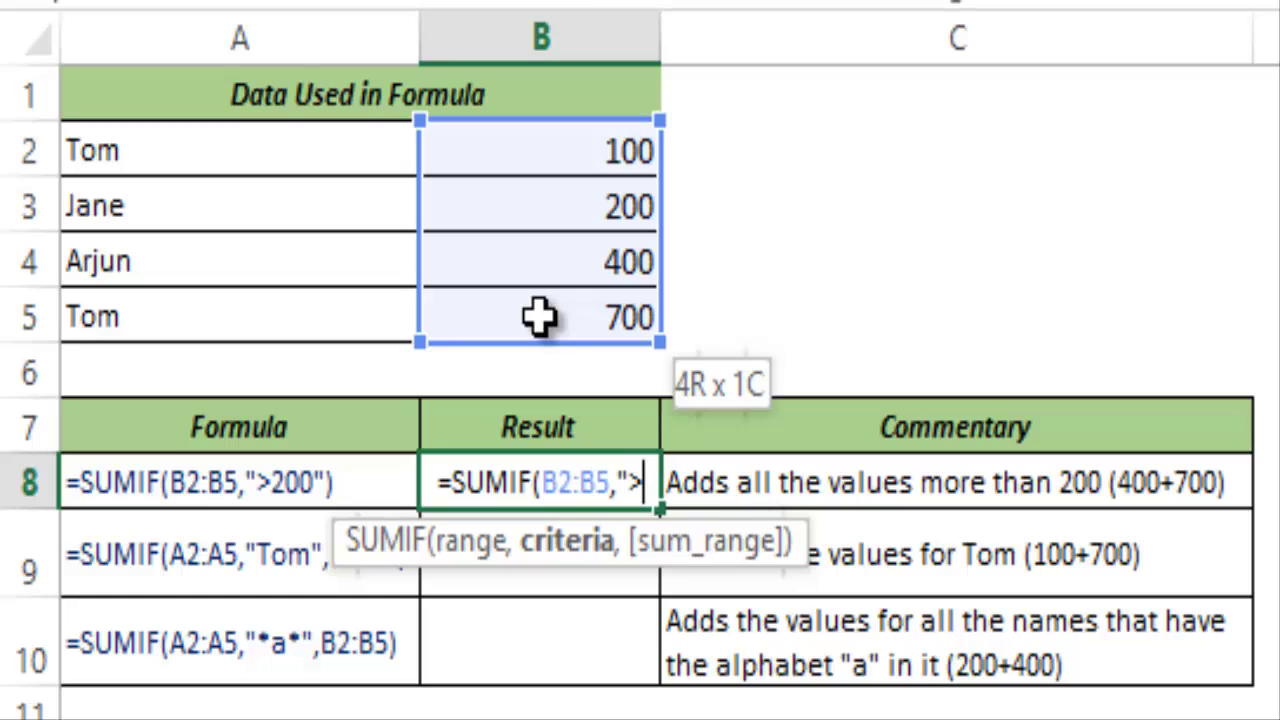
pyautogui.write('200')
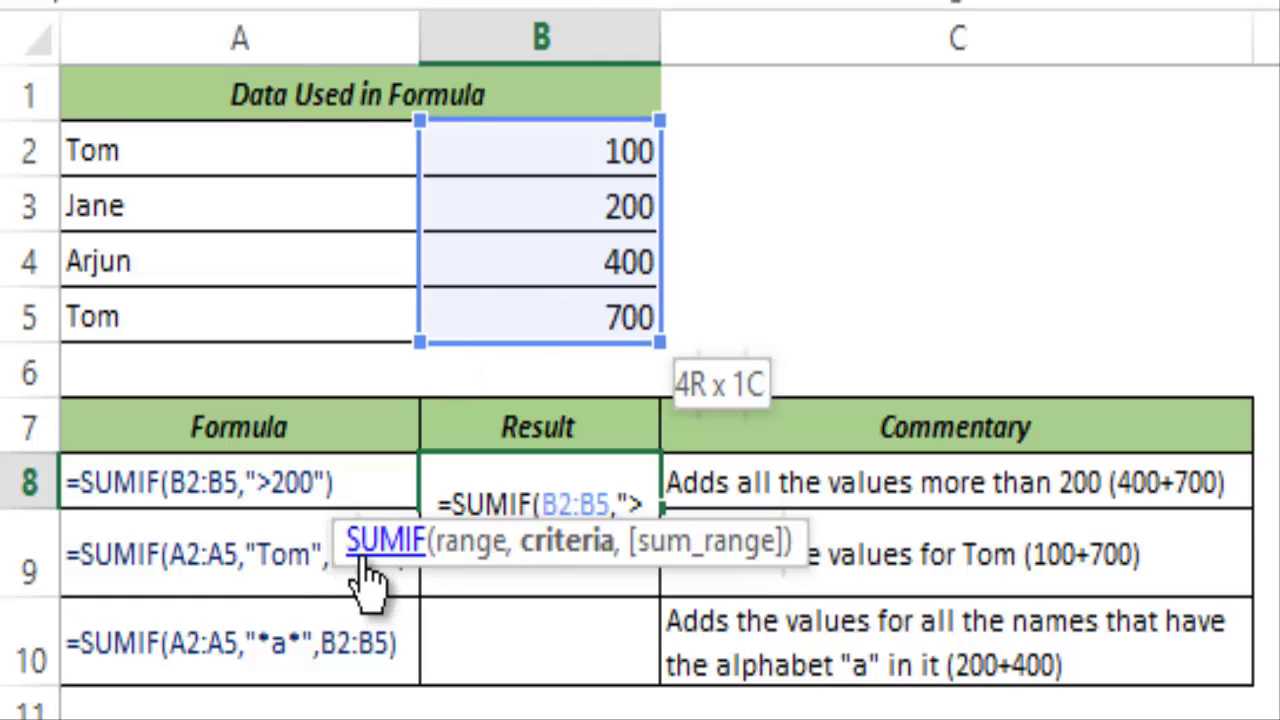
pyautogui.moveTo(337, 563); pyautogui.dragTo(252, 652)
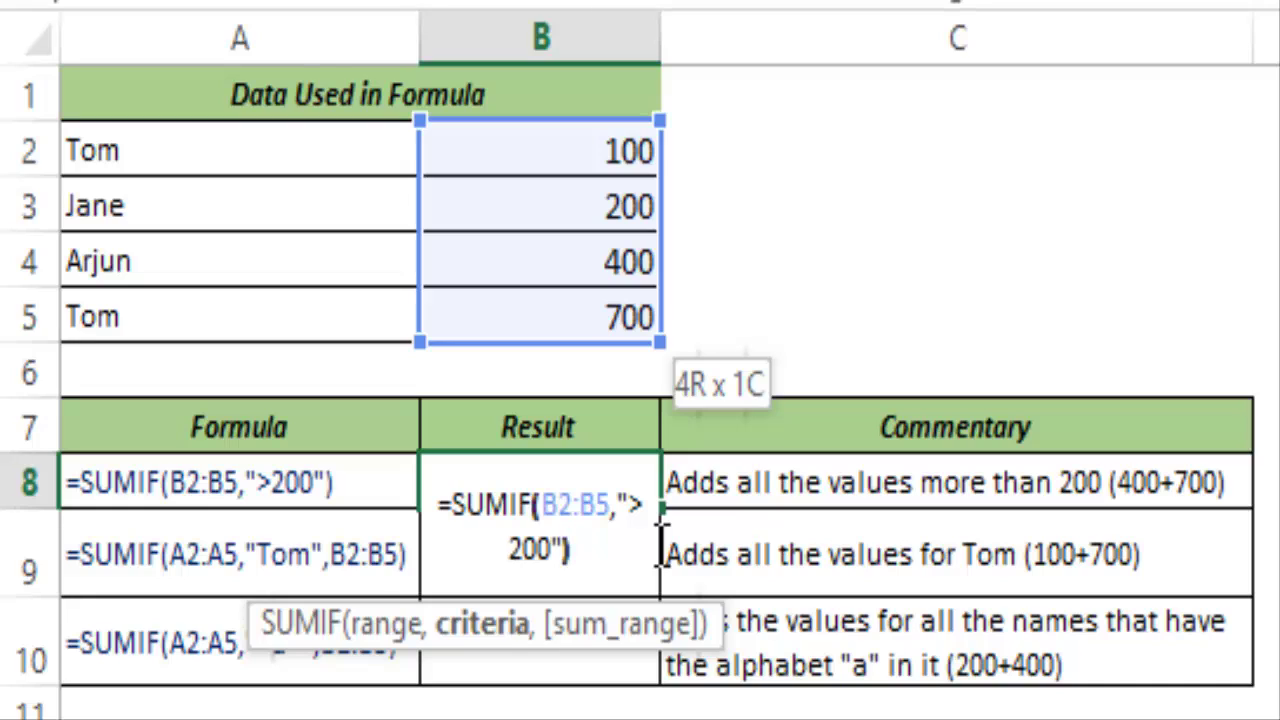
pyautogui.click(617, 560)
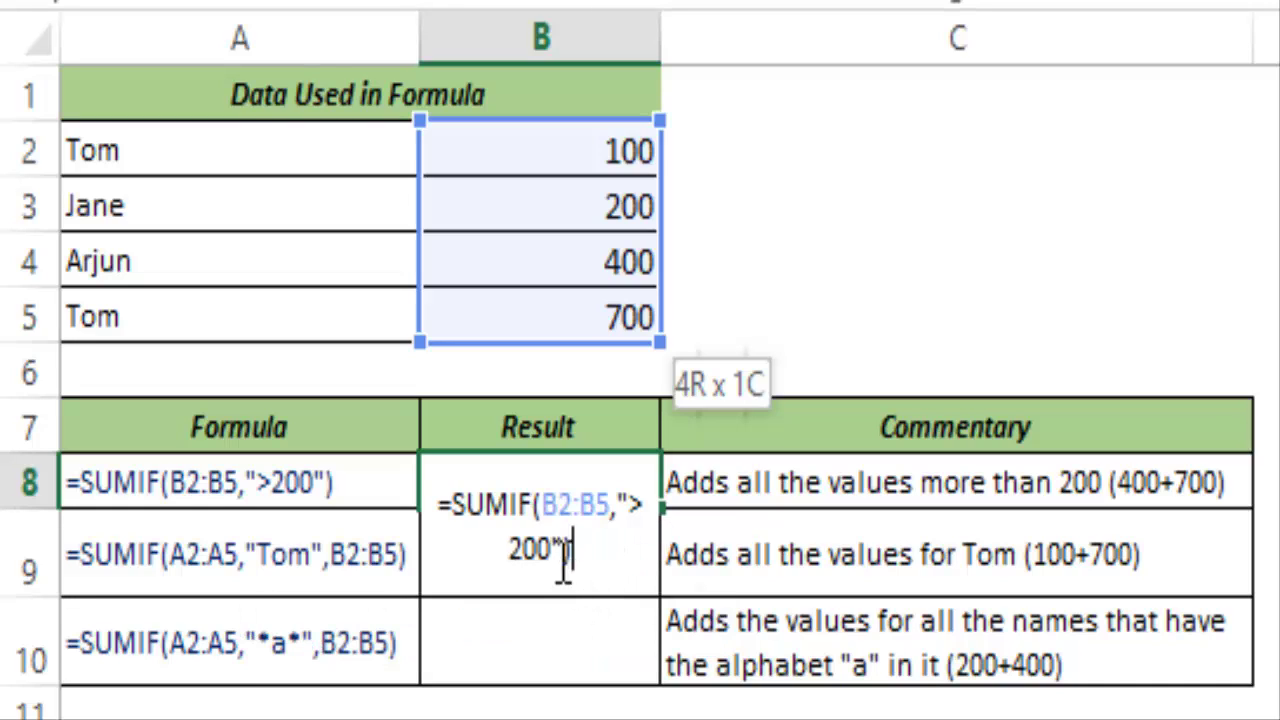
# Remove the extra parenthesis and commit B8, checking that 400 and 700 total 1100.
pyautogui.press('BackSpace')
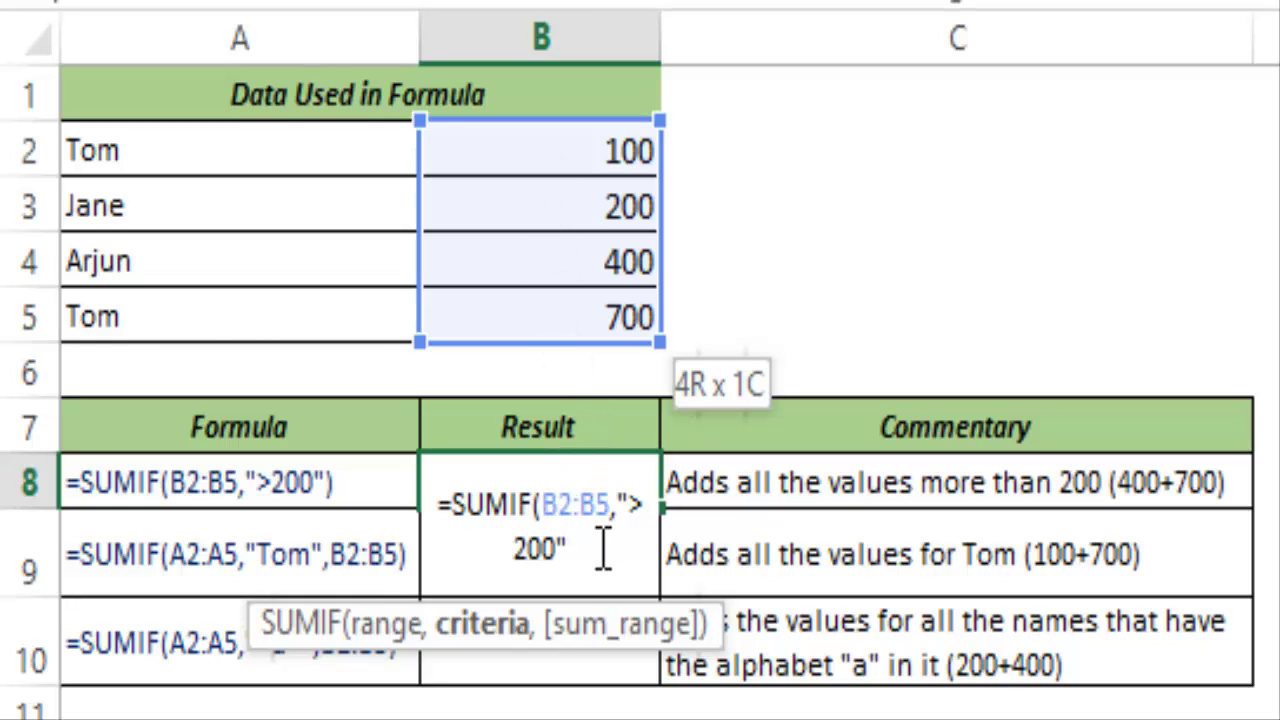
pyautogui.hotkey('ctrl', 'Return')
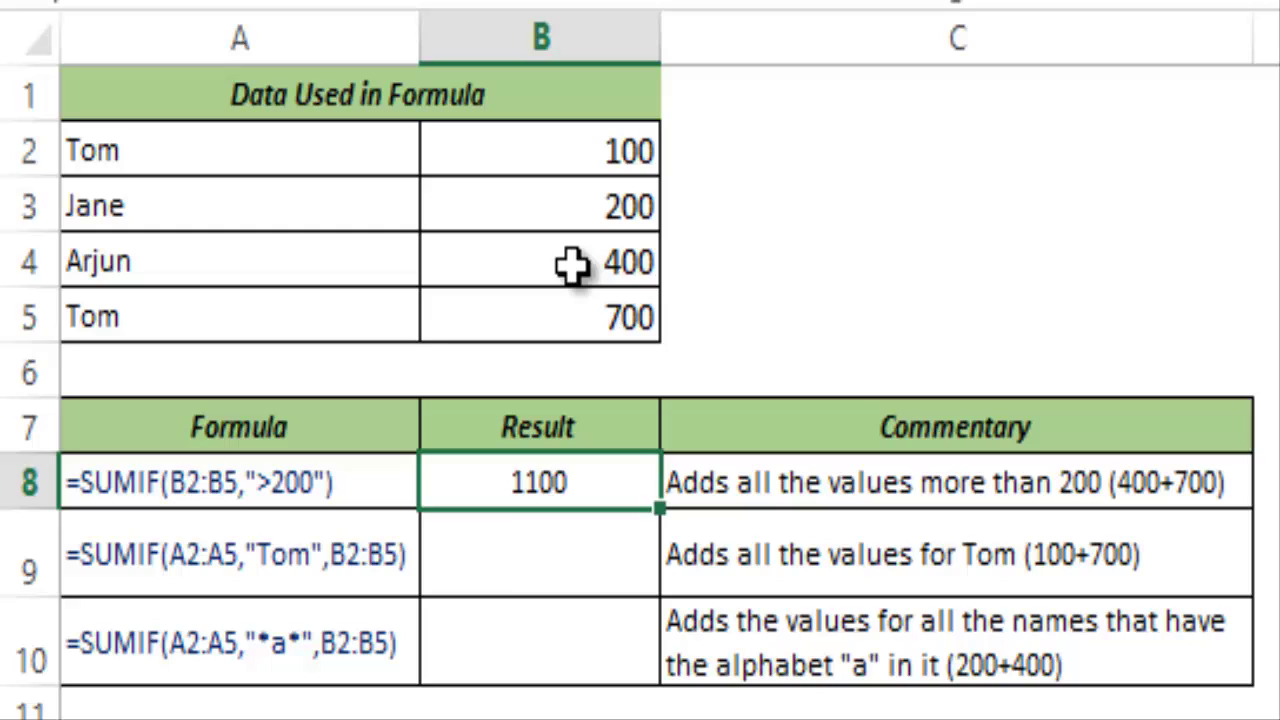
pyautogui.moveTo(574, 266); pyautogui.dragTo(567, 312)
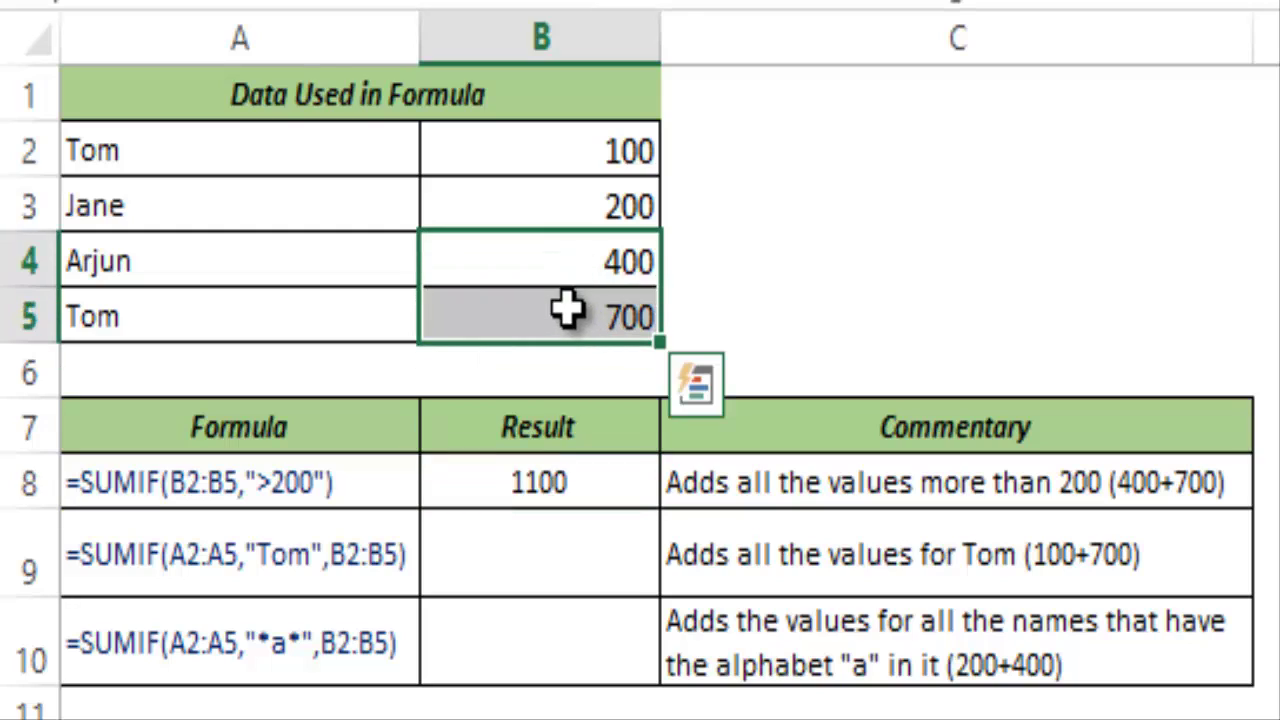
# Enter =SUMIF(A2:A5,"Tom",B2:B5) in B9 to total Tom's values as 800.
pyautogui.click(584, 541)
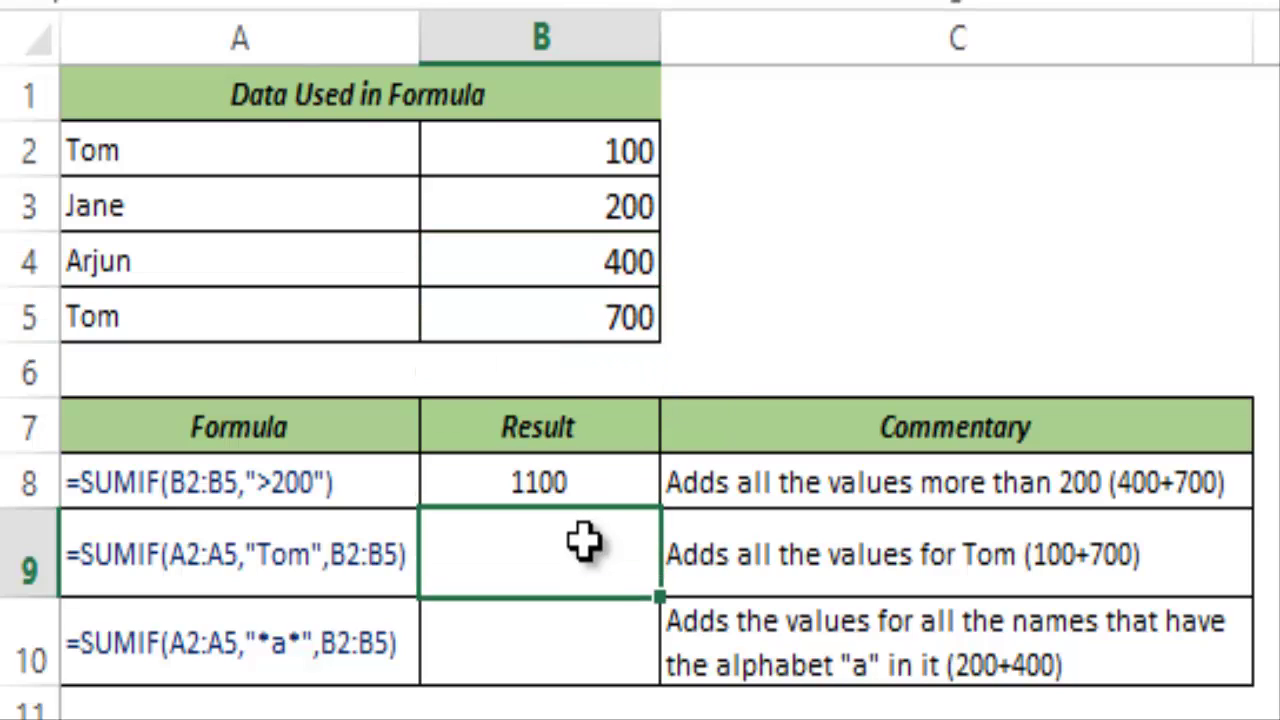
pyautogui.write('=sum')
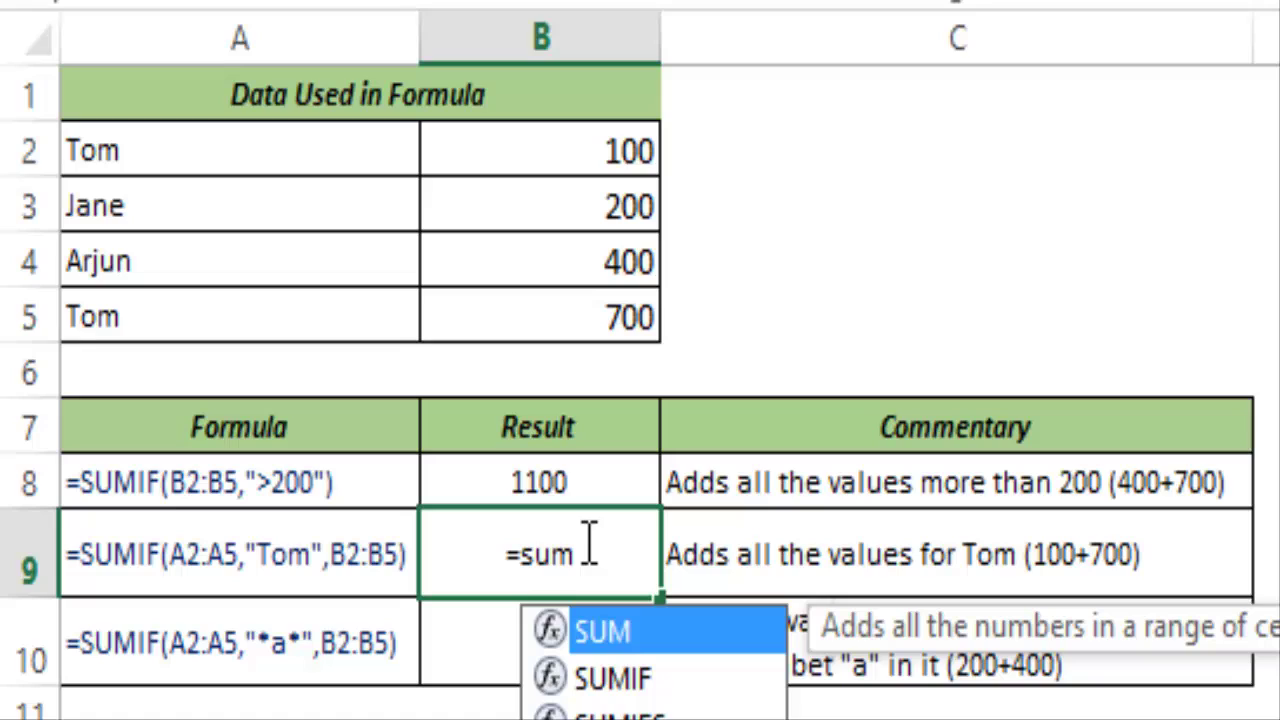
pyautogui.write('if')
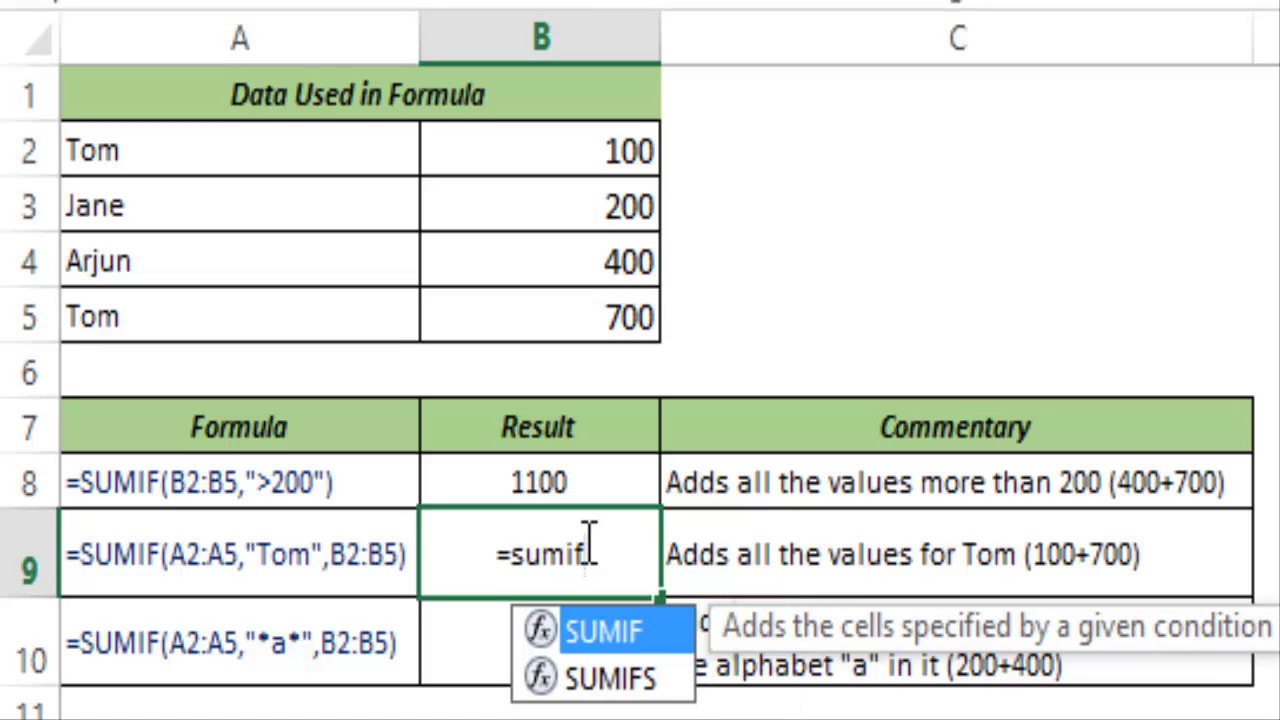
pyautogui.press('Tab')
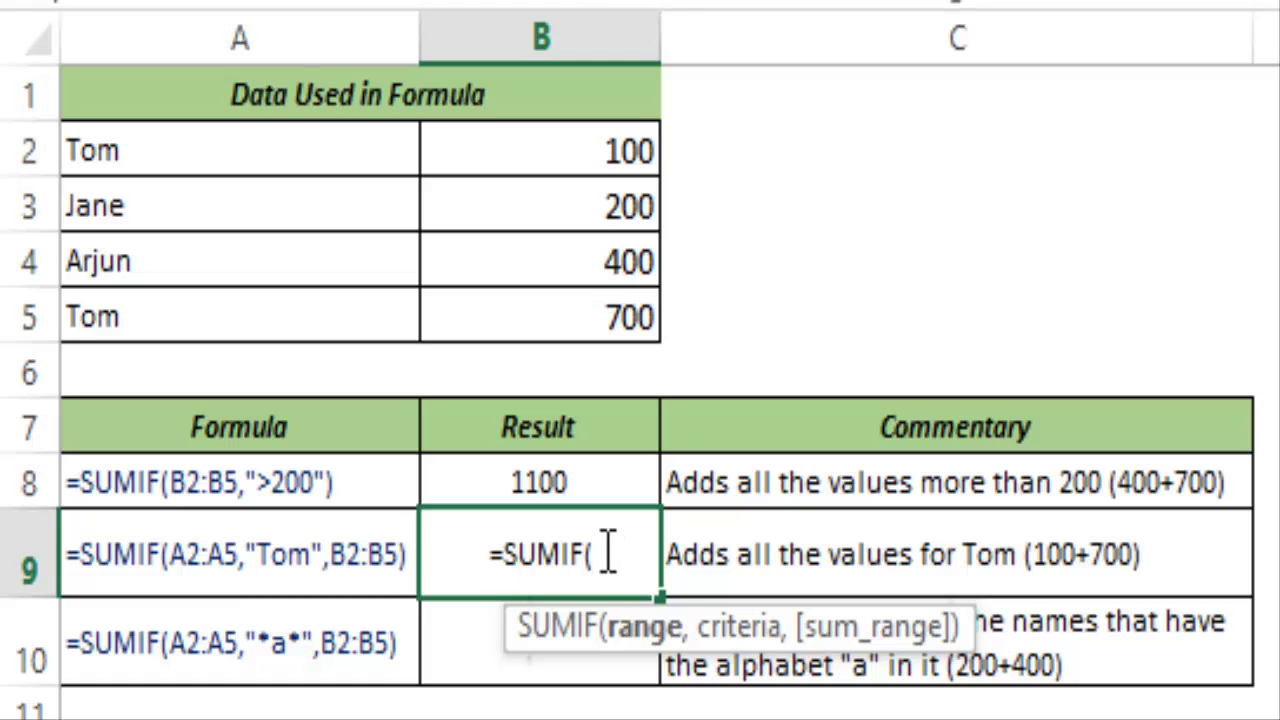
pyautogui.moveTo(206, 163); pyautogui.dragTo(243, 297)
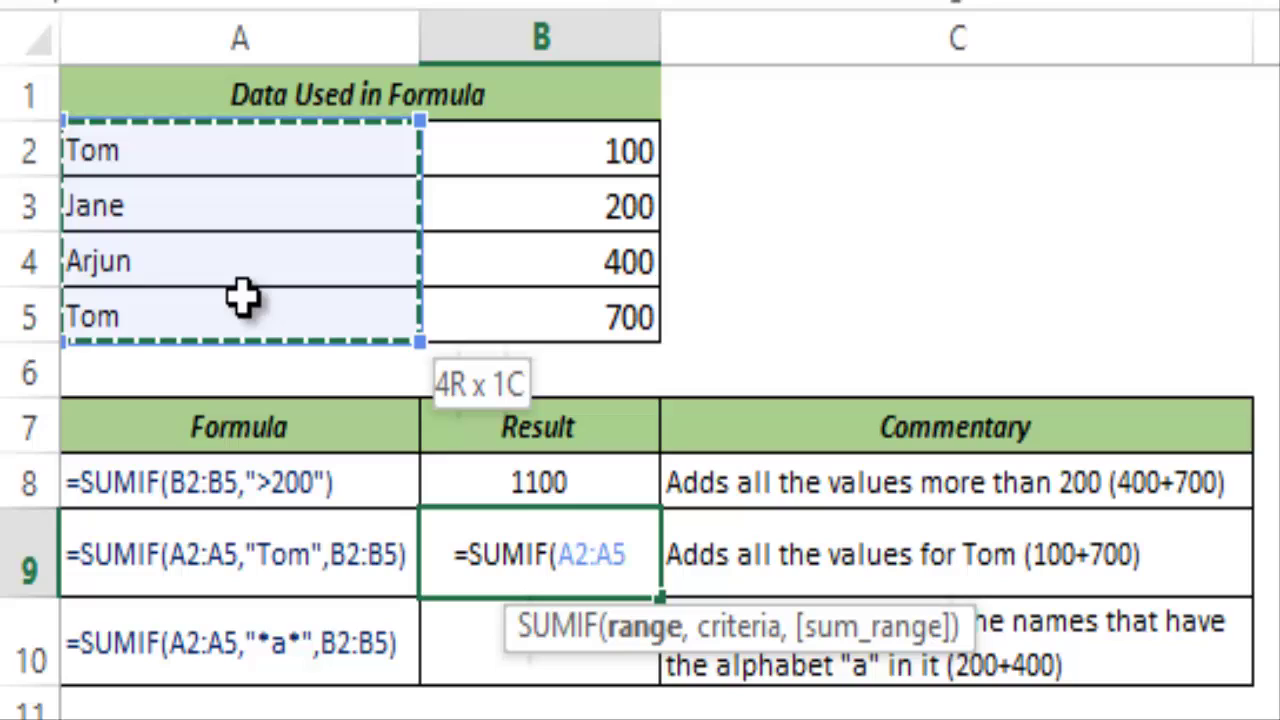
pyautogui.write(',')
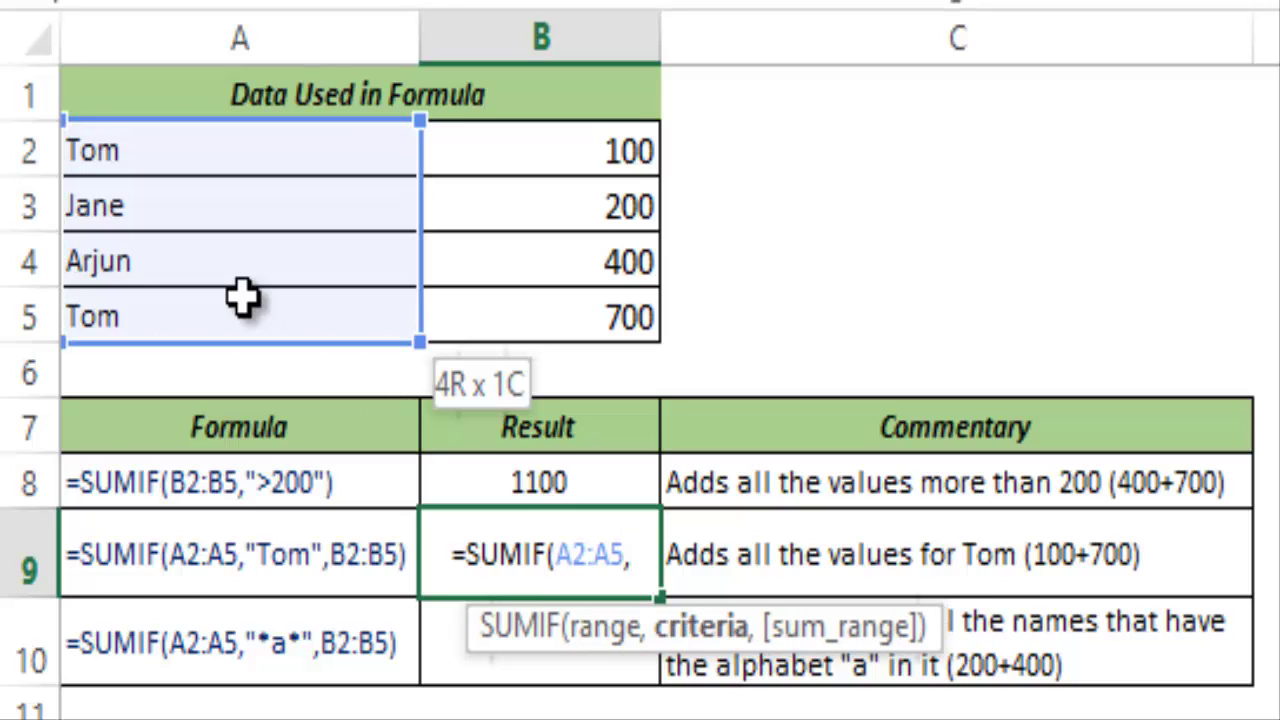
pyautogui.write('"Tom')
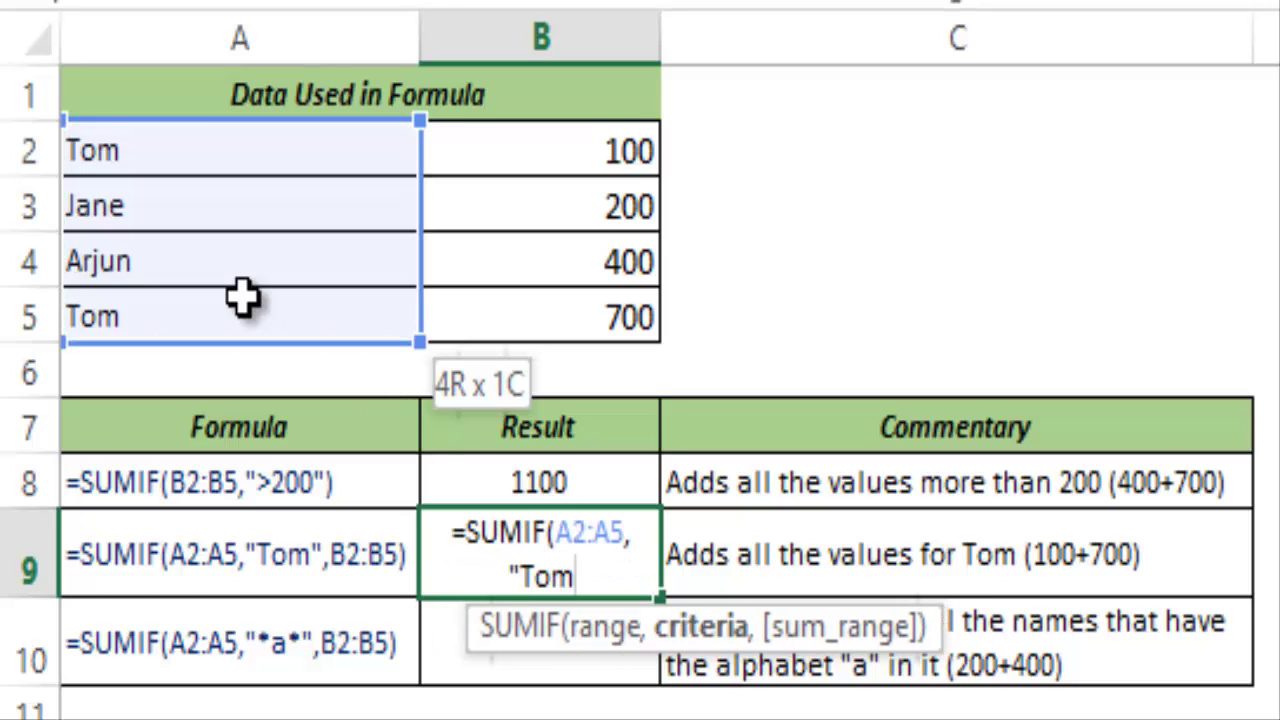
pyautogui.write('"')
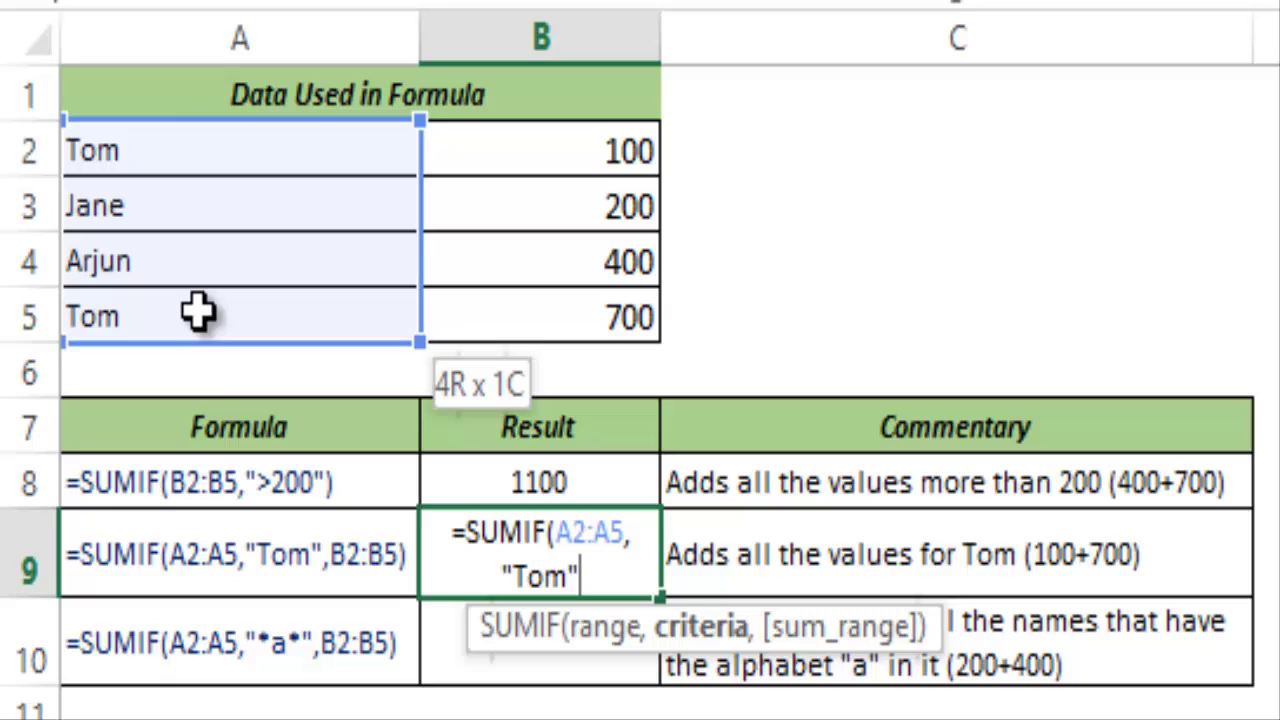
pyautogui.write(',')
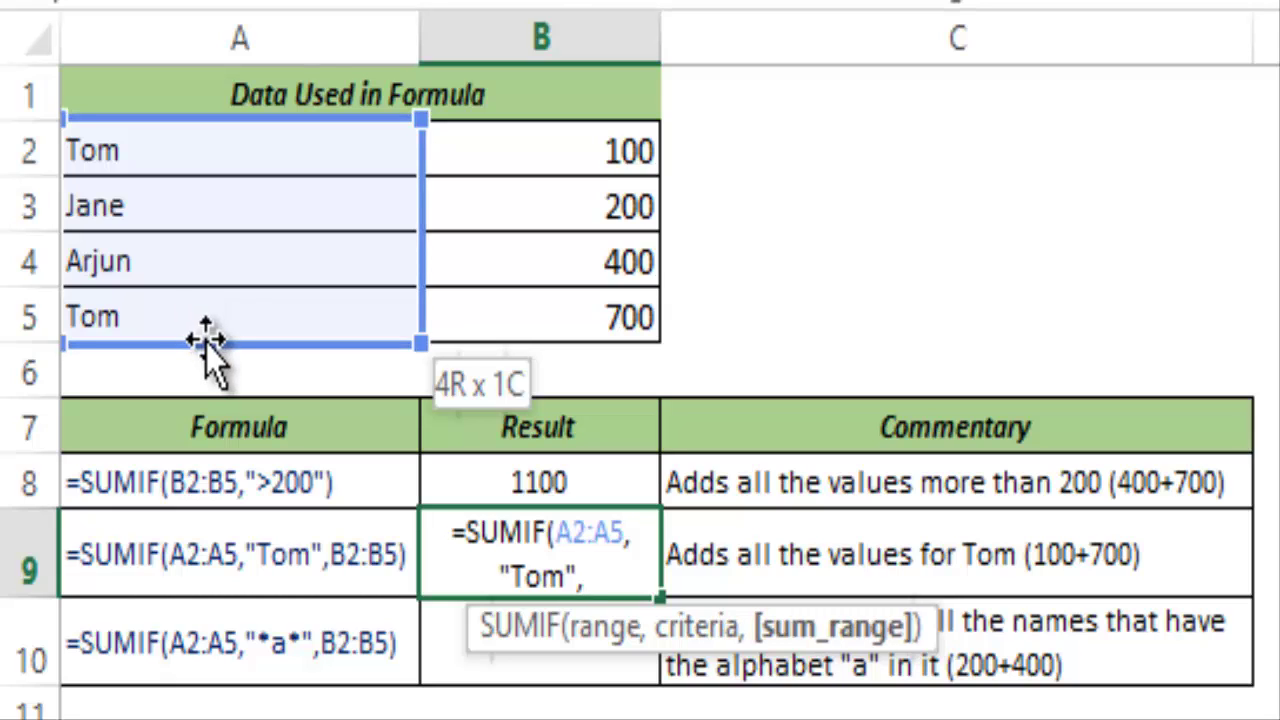
pyautogui.moveTo(459, 152); pyautogui.dragTo(482, 300)
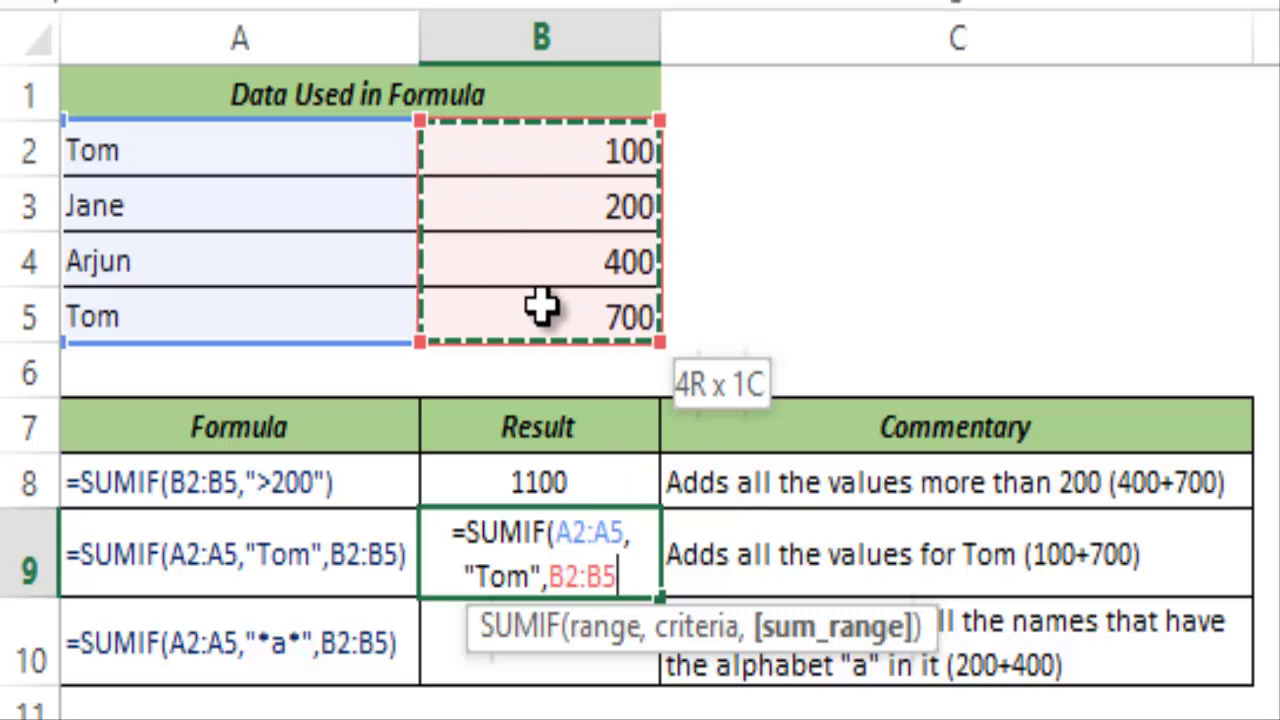
pyautogui.write(')')
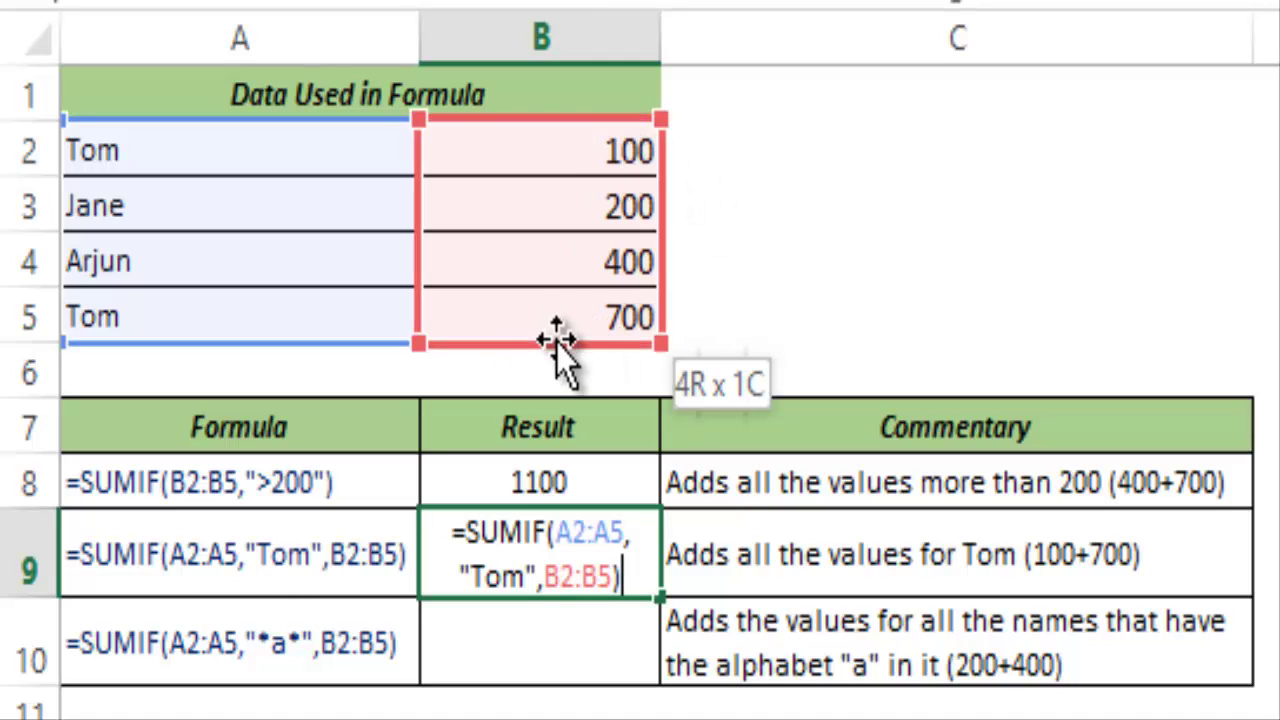
pyautogui.hotkey('ctrl', 'Return')
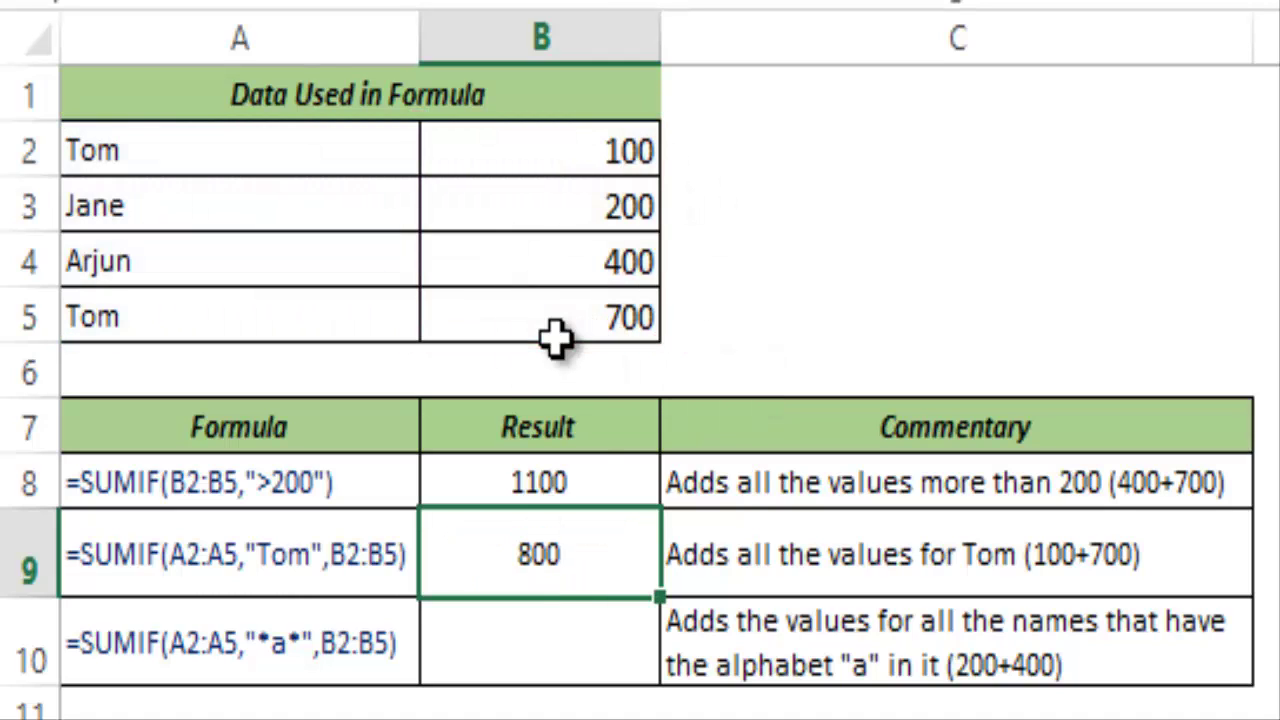
# In B10, type =SUMIF(A2:A5,"*a*" to match names containing a.
pyautogui.click(562, 636)
pyautogui.write('=su')
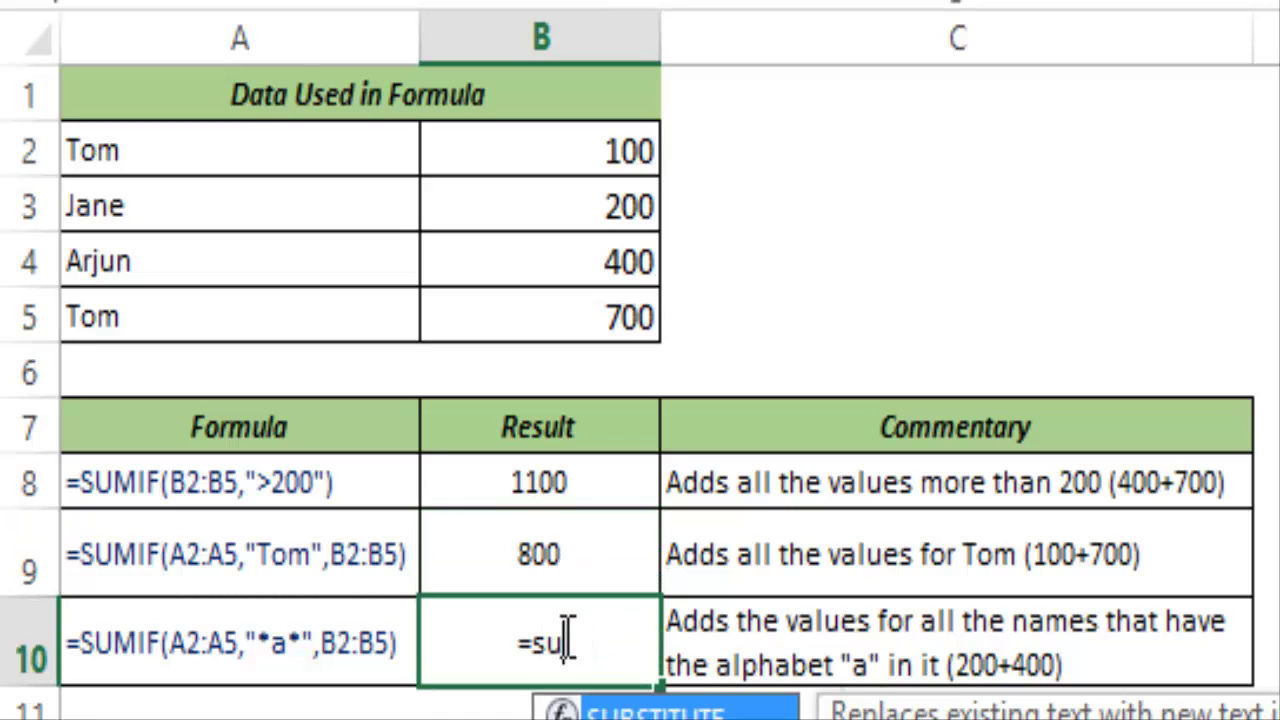
pyautogui.write('mif')
pyautogui.press('Tab')
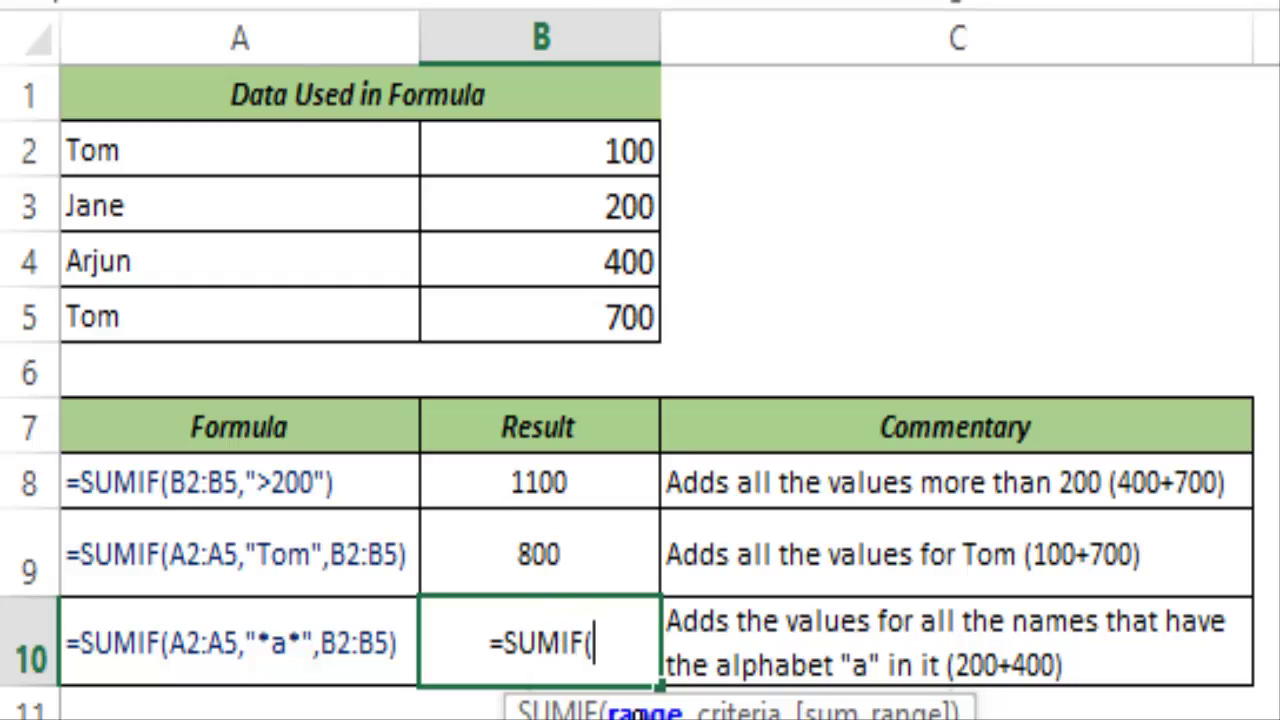
pyautogui.moveTo(257, 157); pyautogui.dragTo(248, 305)
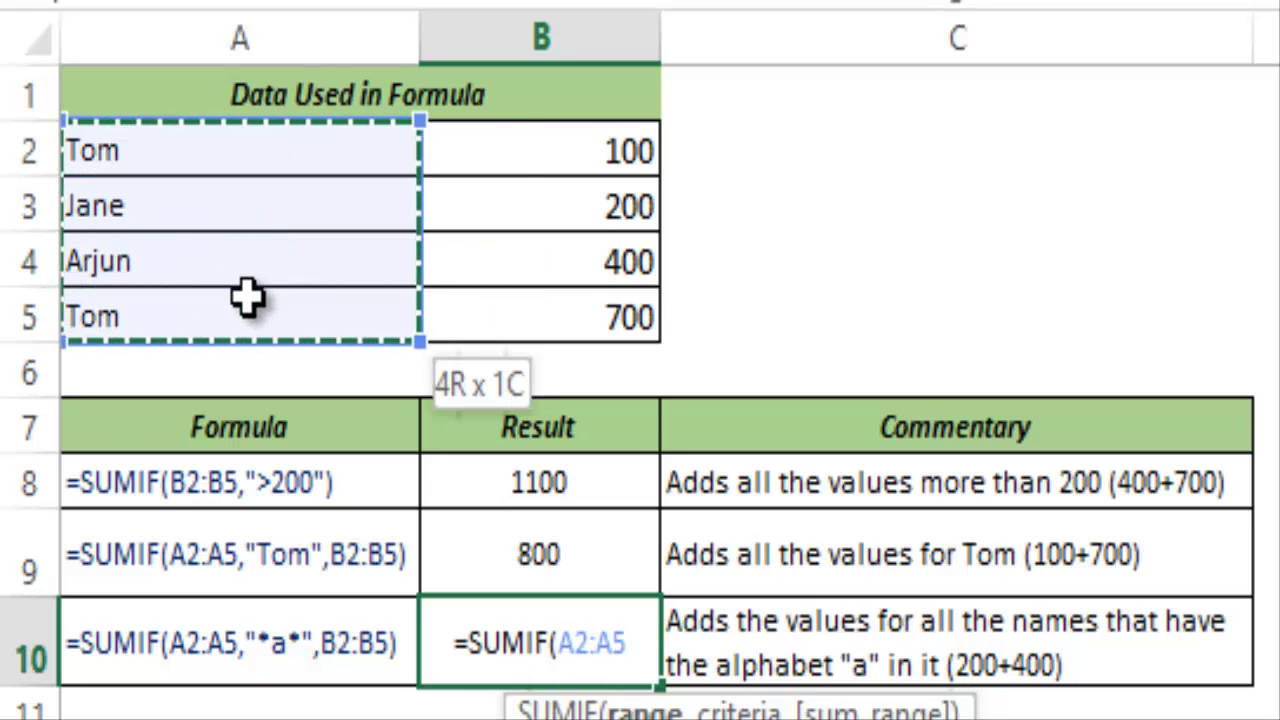
pyautogui.write(',')
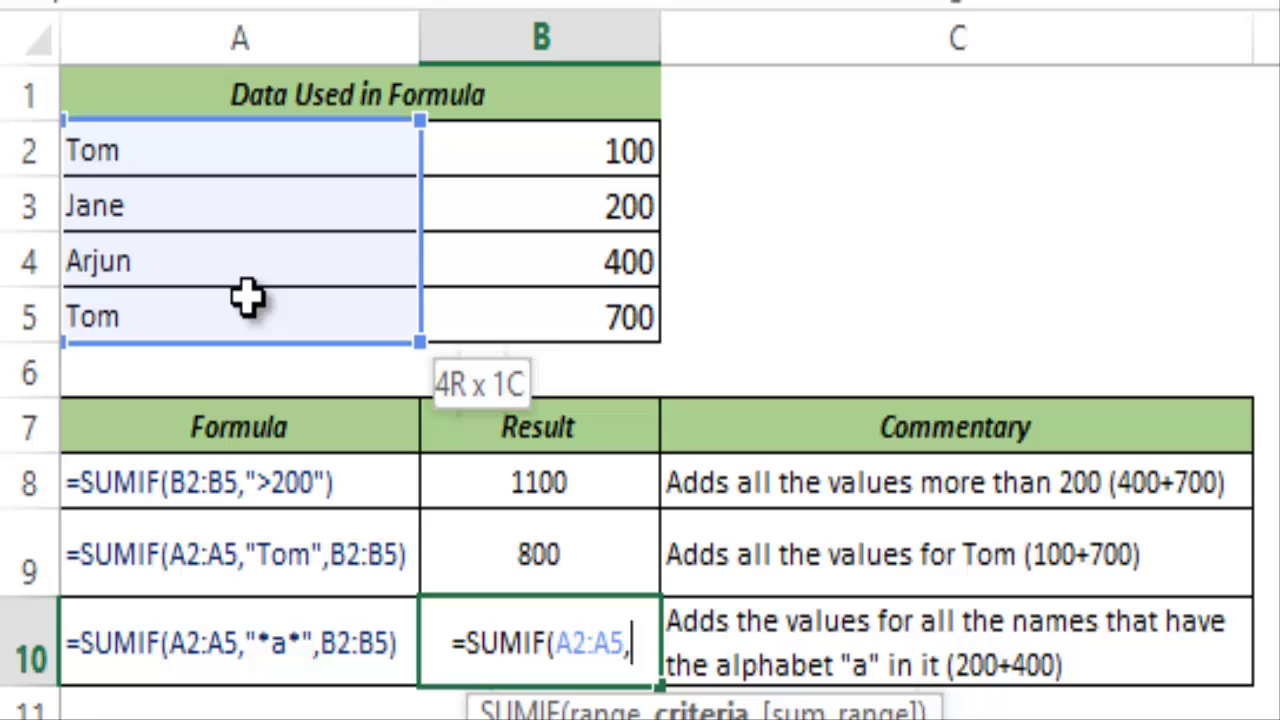
pyautogui.write('"')
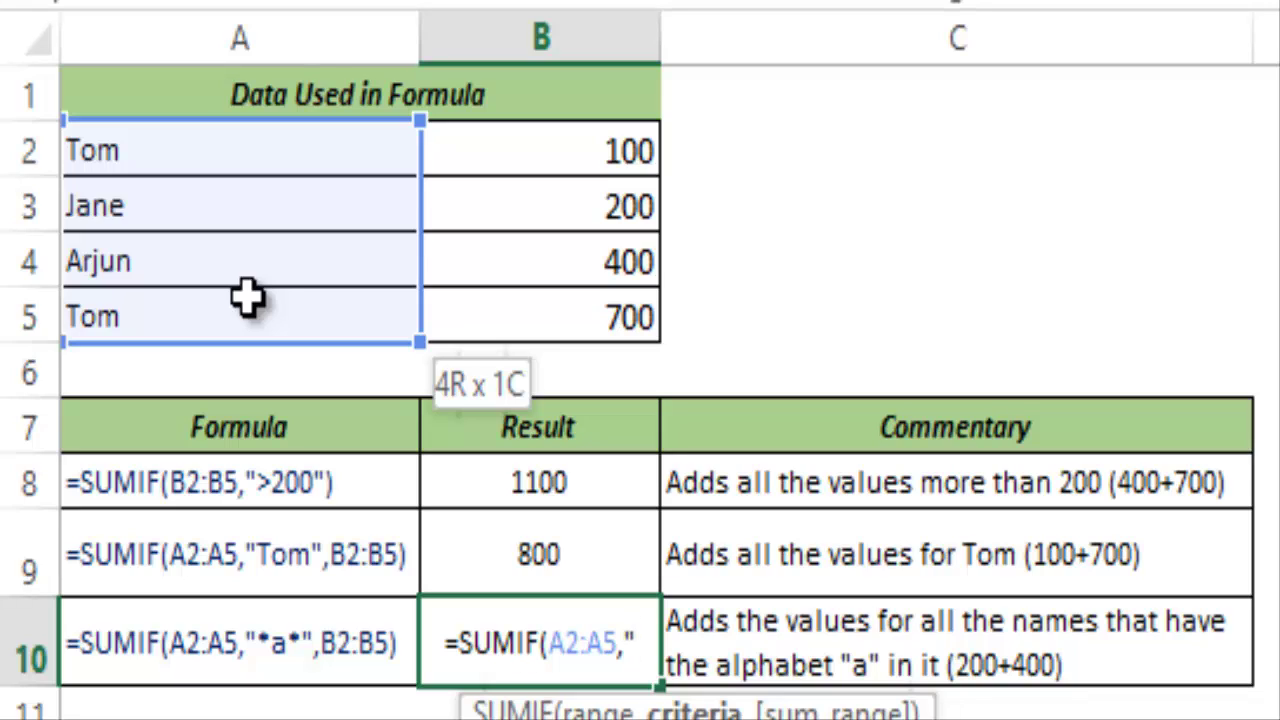
pyautogui.write('*')
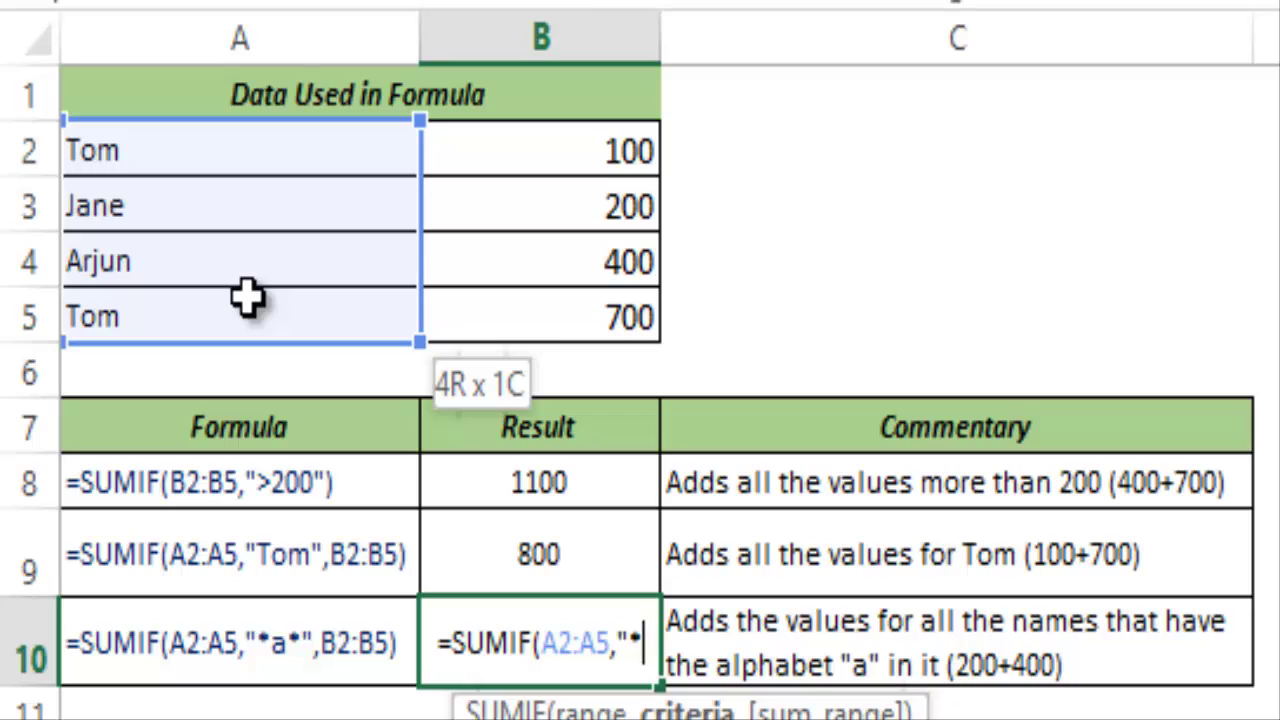
pyautogui.write('a')
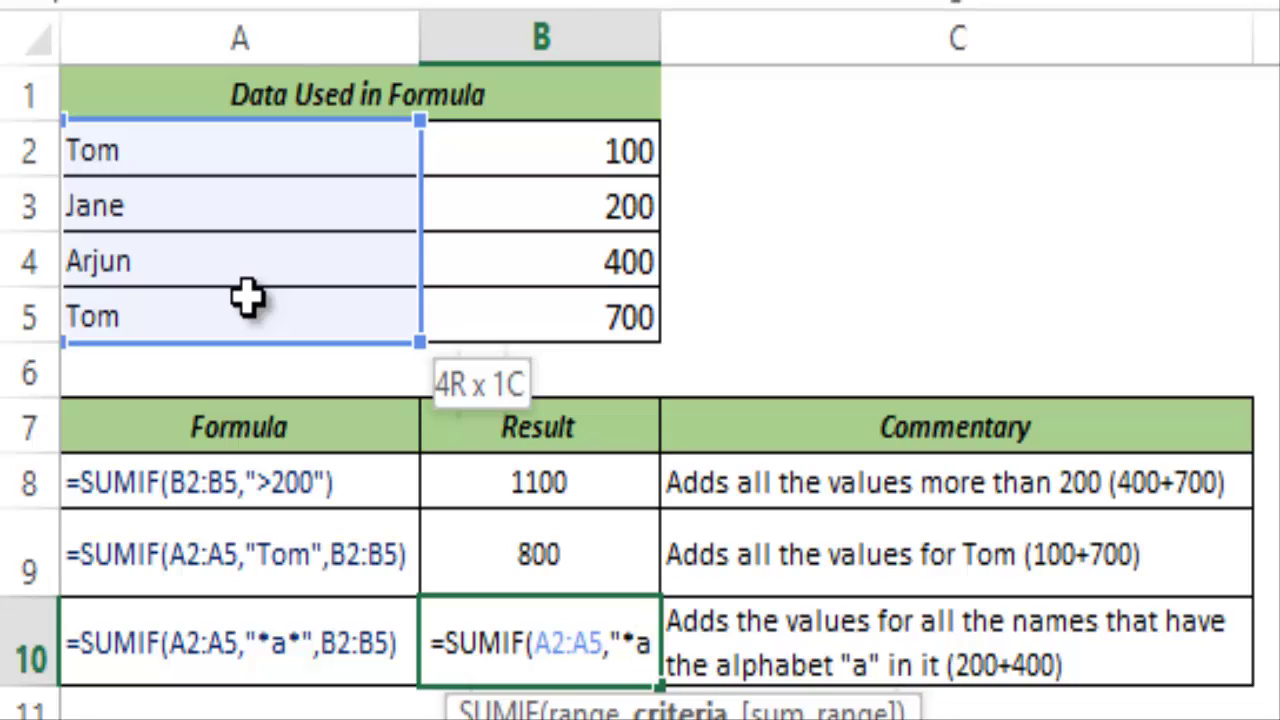
pyautogui.write('*"')
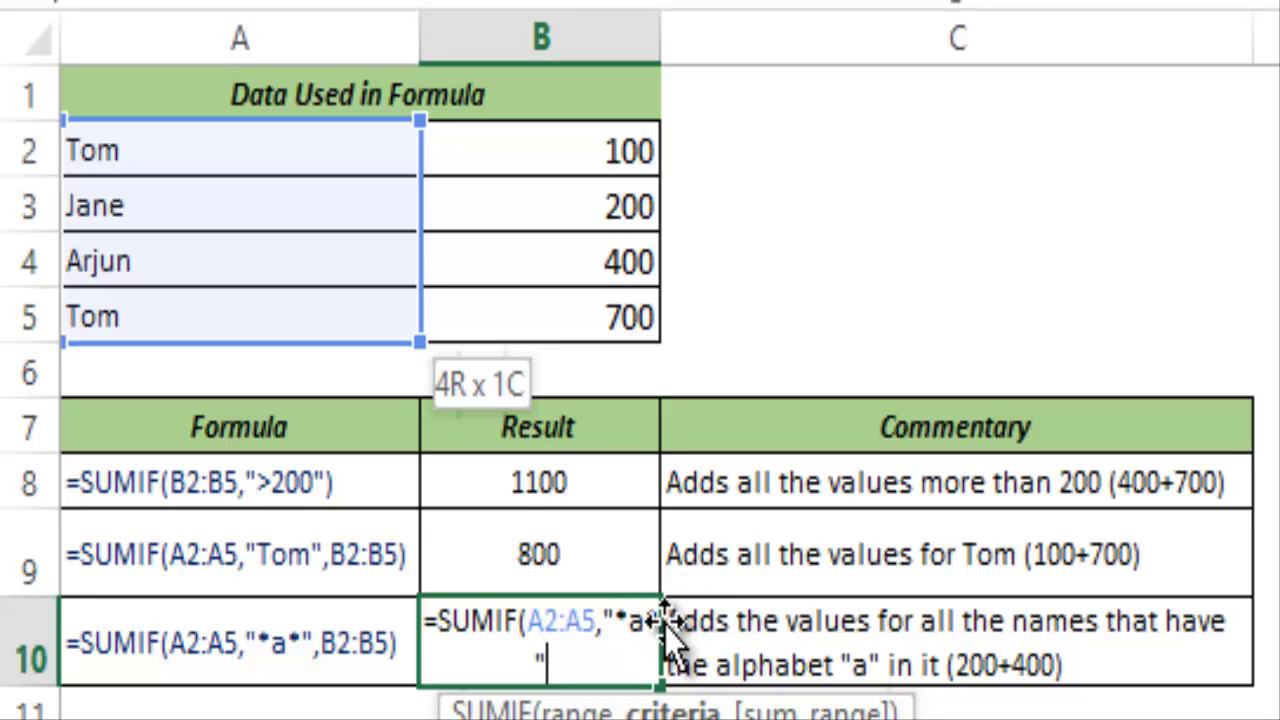
# Add B2:B5 as the sum range and close B10's formula, returning 600.
pyautogui.write(',')
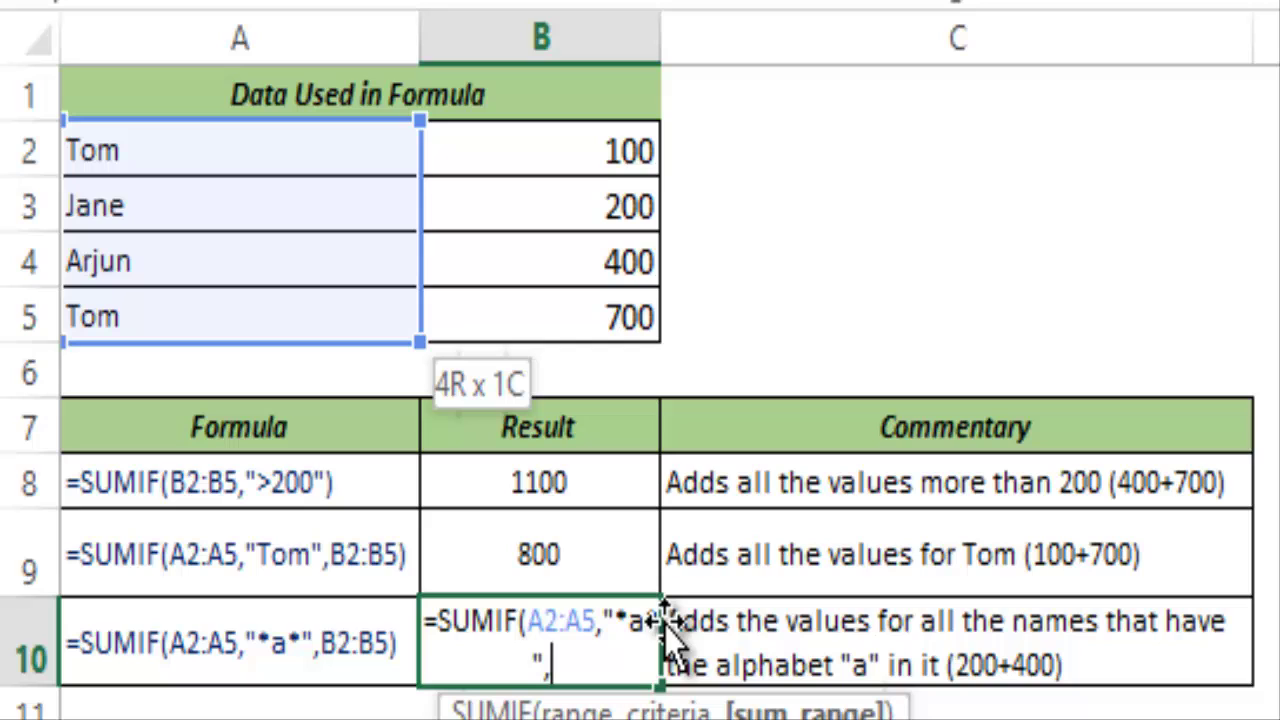
pyautogui.moveTo(543, 177); pyautogui.dragTo(551, 315)
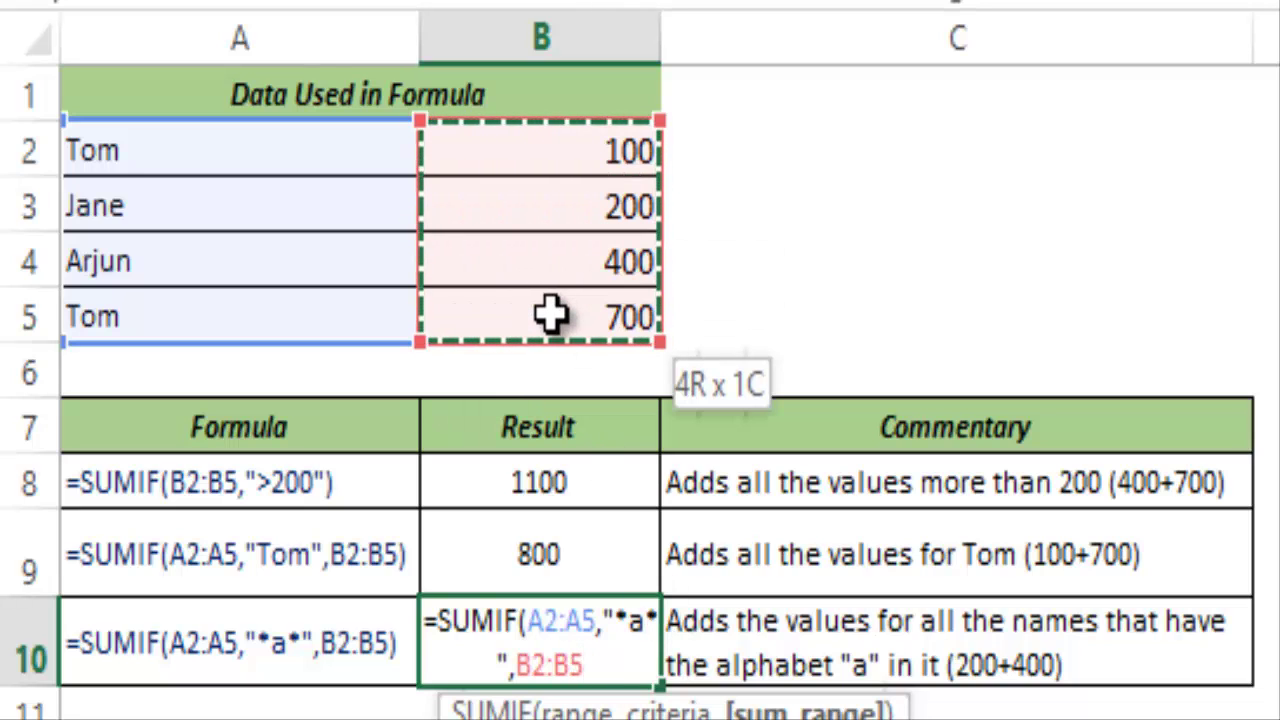
pyautogui.write(')')
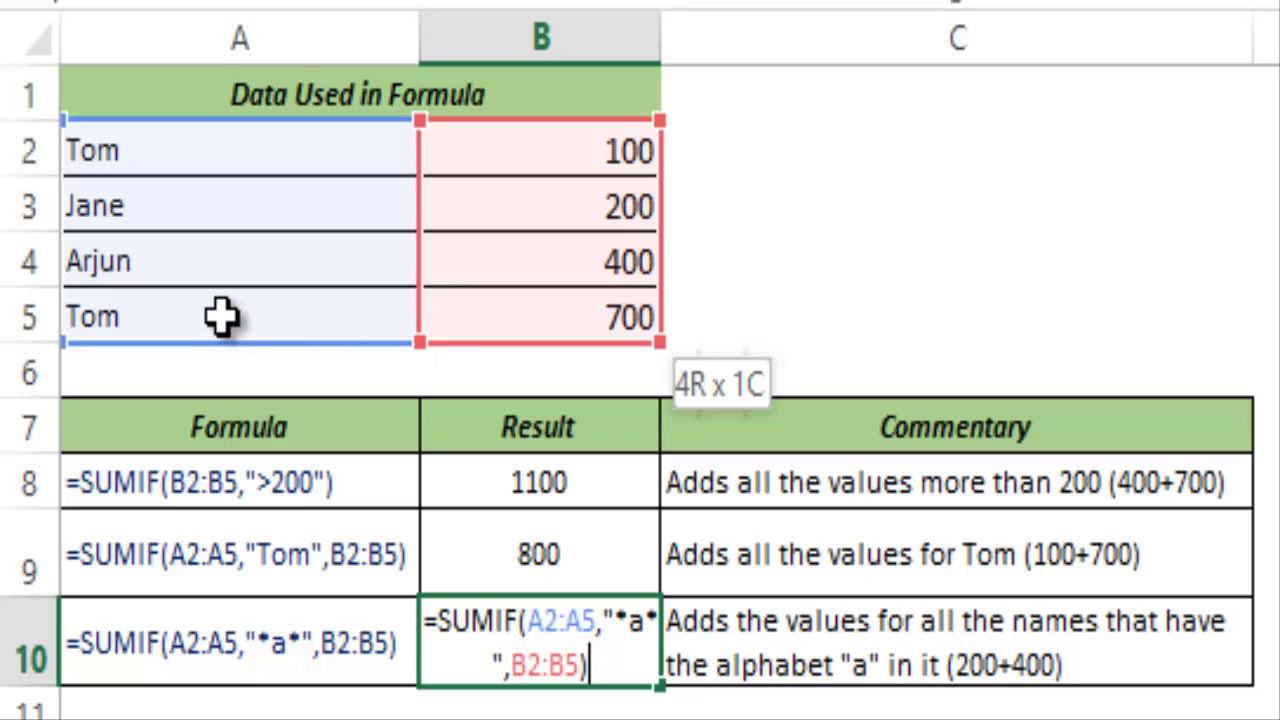
pyautogui.hotkey('ctrl', 'Return')
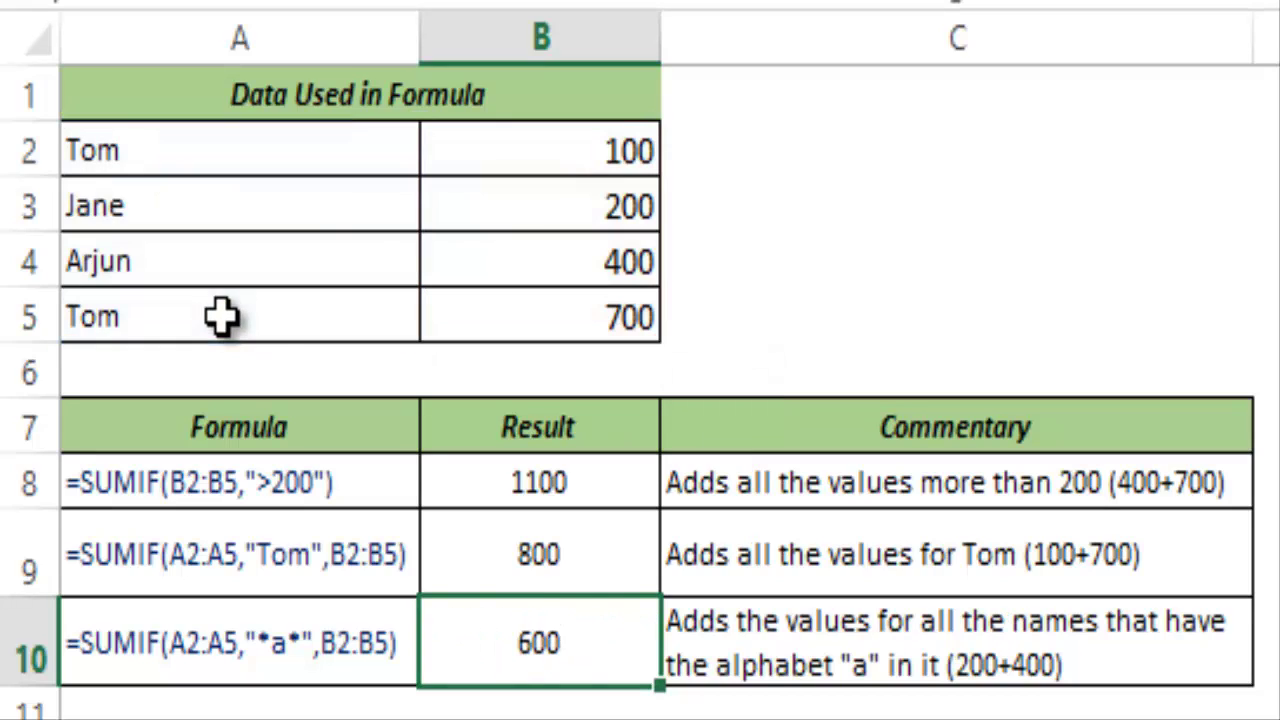
# Change B10's criterion from "*a*" to "?a*" so it returns 200.
pyautogui.click(571, 206)
pyautogui.click(571, 257)
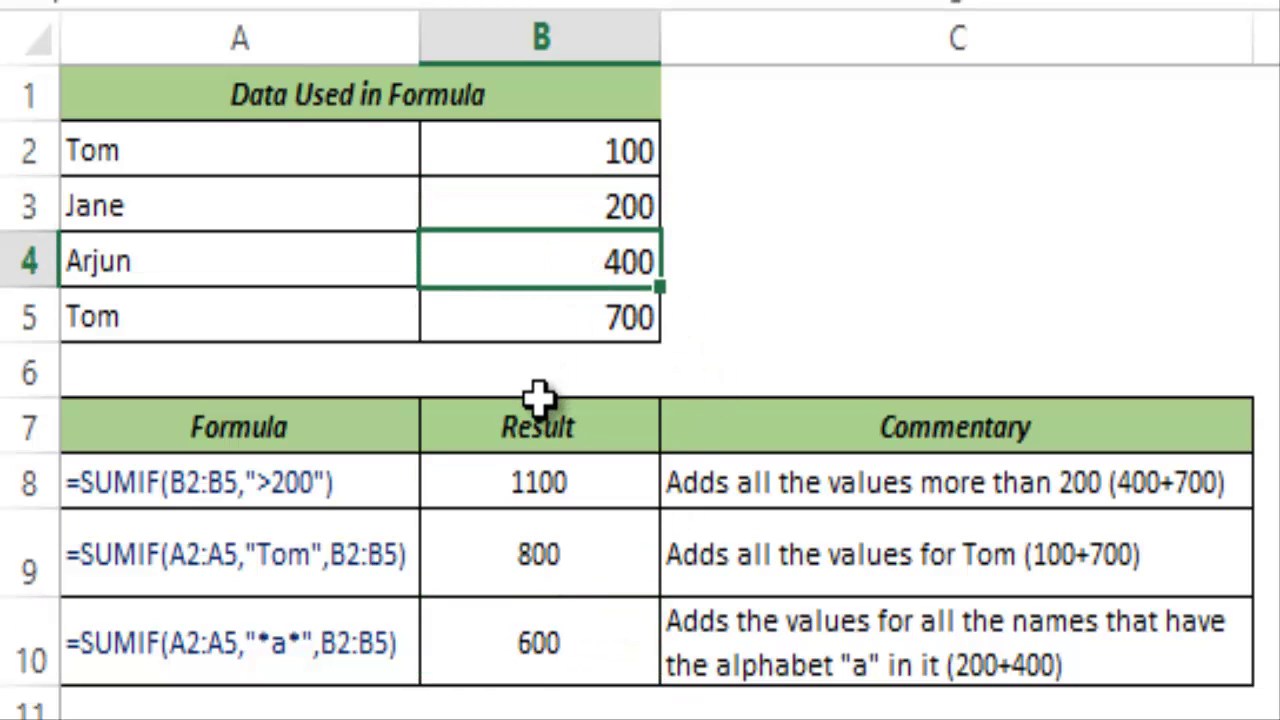
pyautogui.click(550, 643)
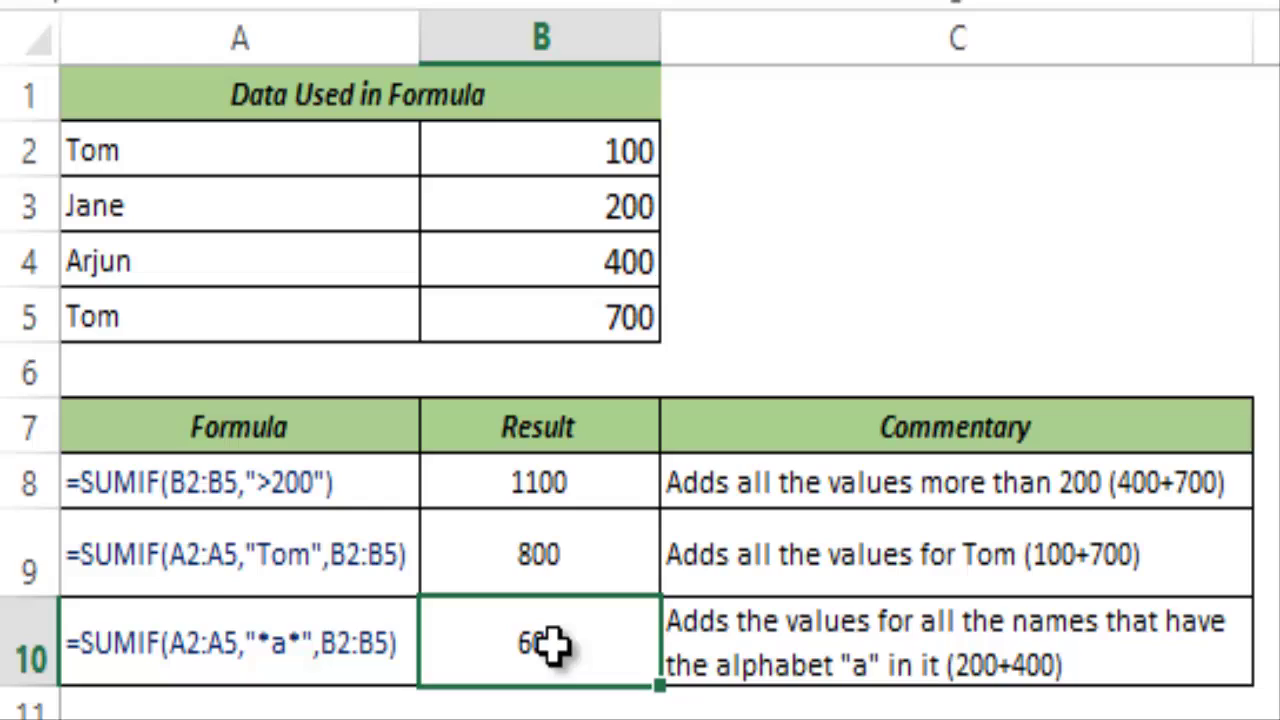
pyautogui.doubleClick(553, 645)
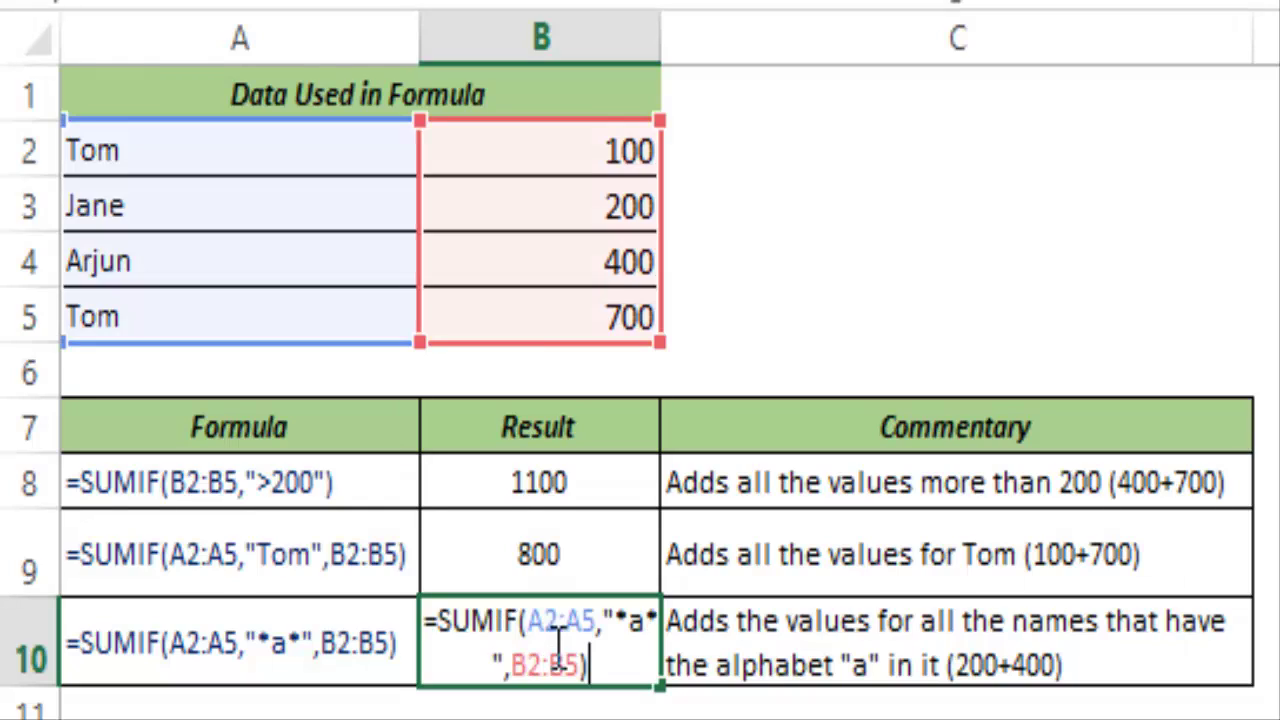
pyautogui.click(630, 615)
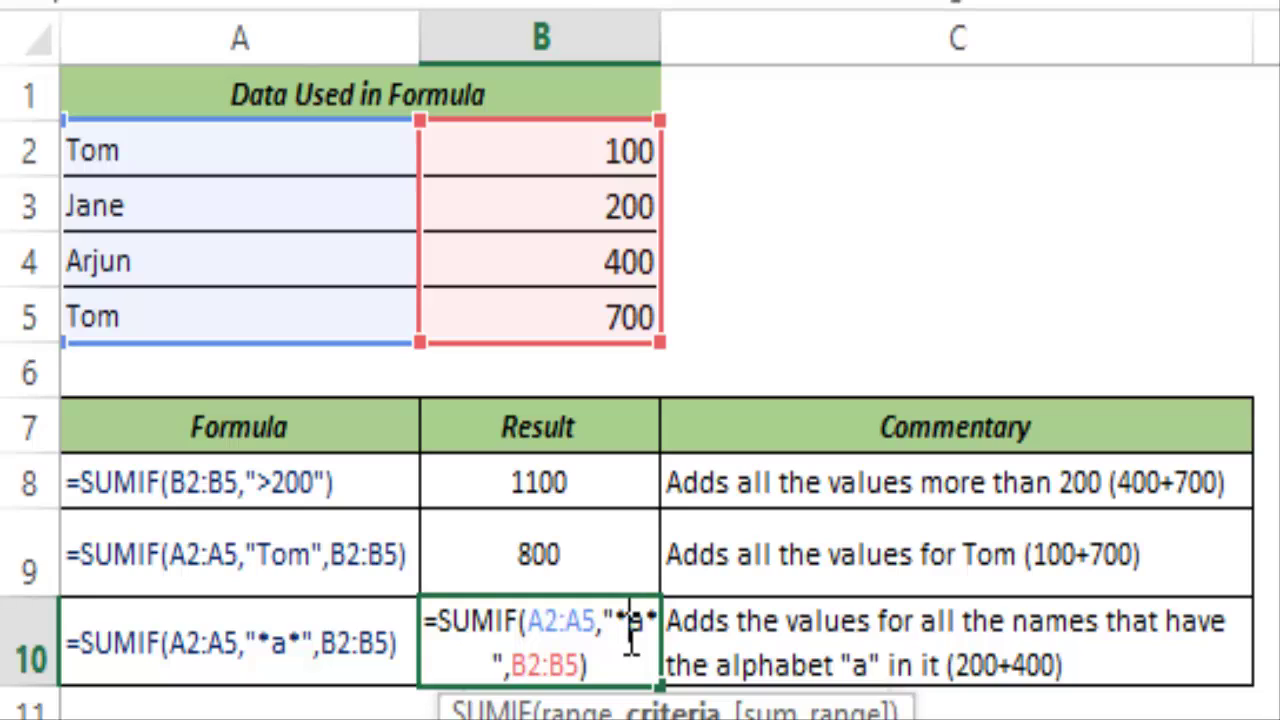
pyautogui.press('BackSpace')
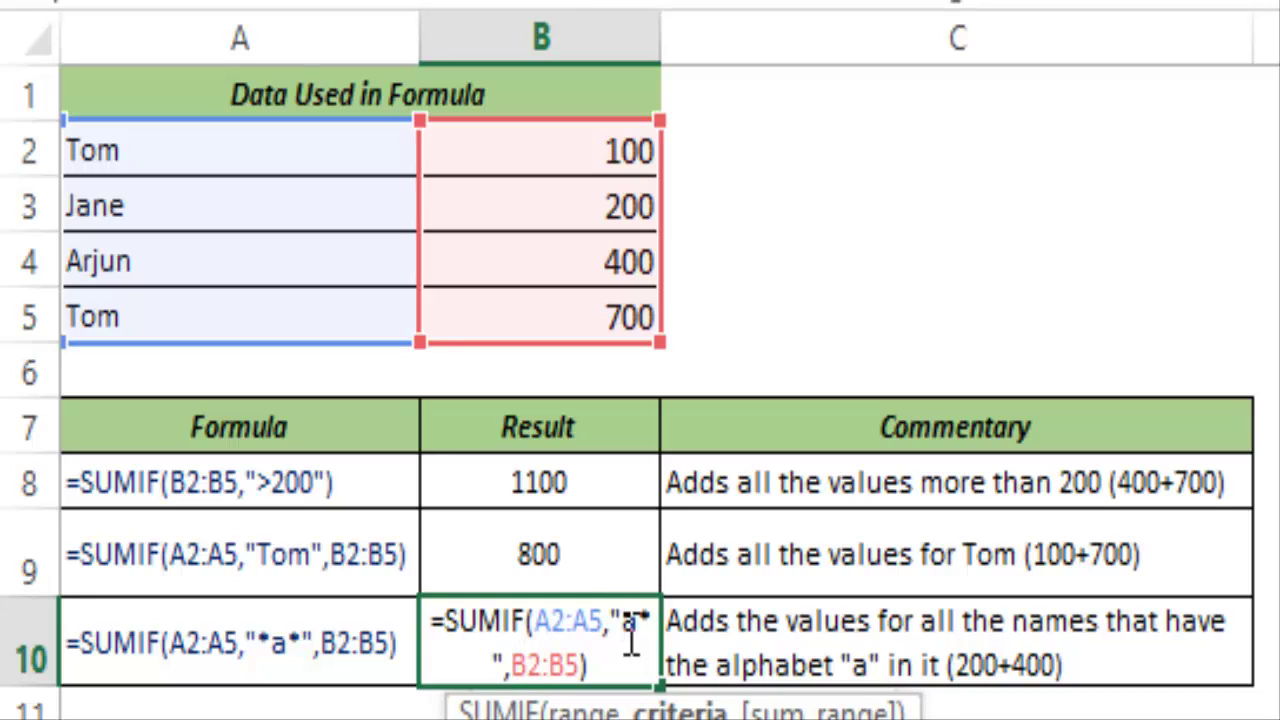
pyautogui.write('?')
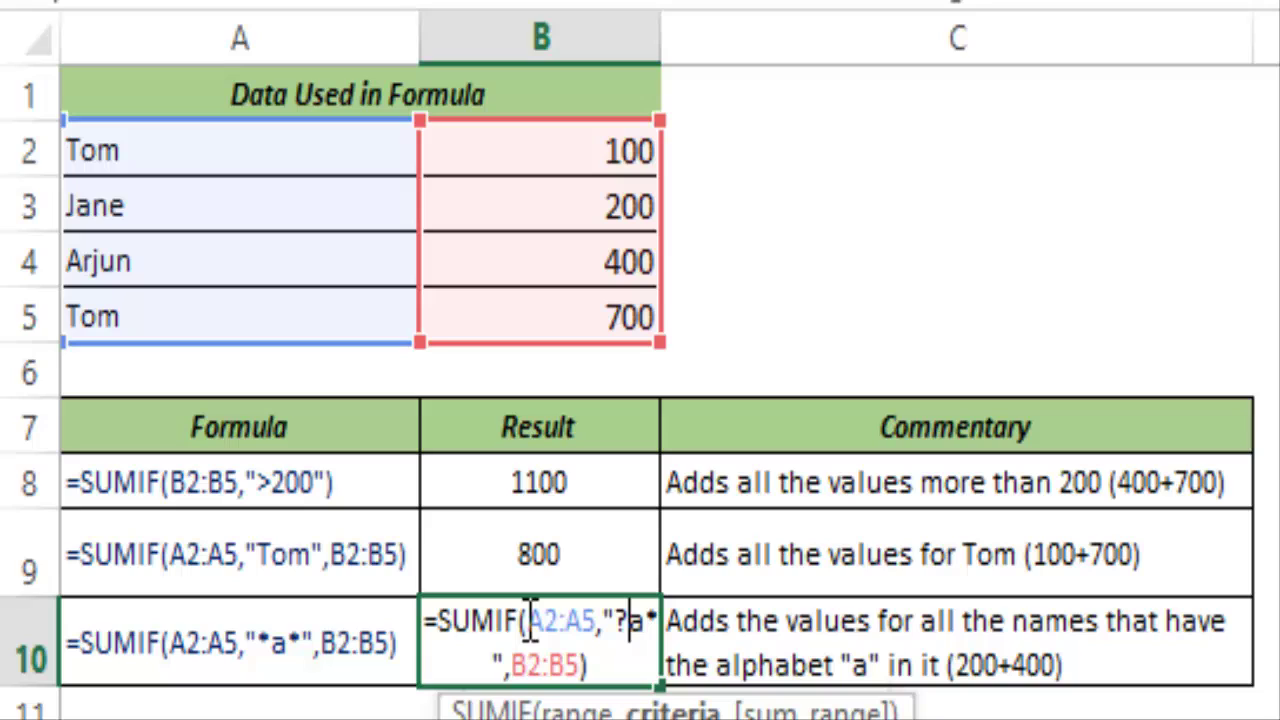
pyautogui.hotkey('ctrl', 'Return')
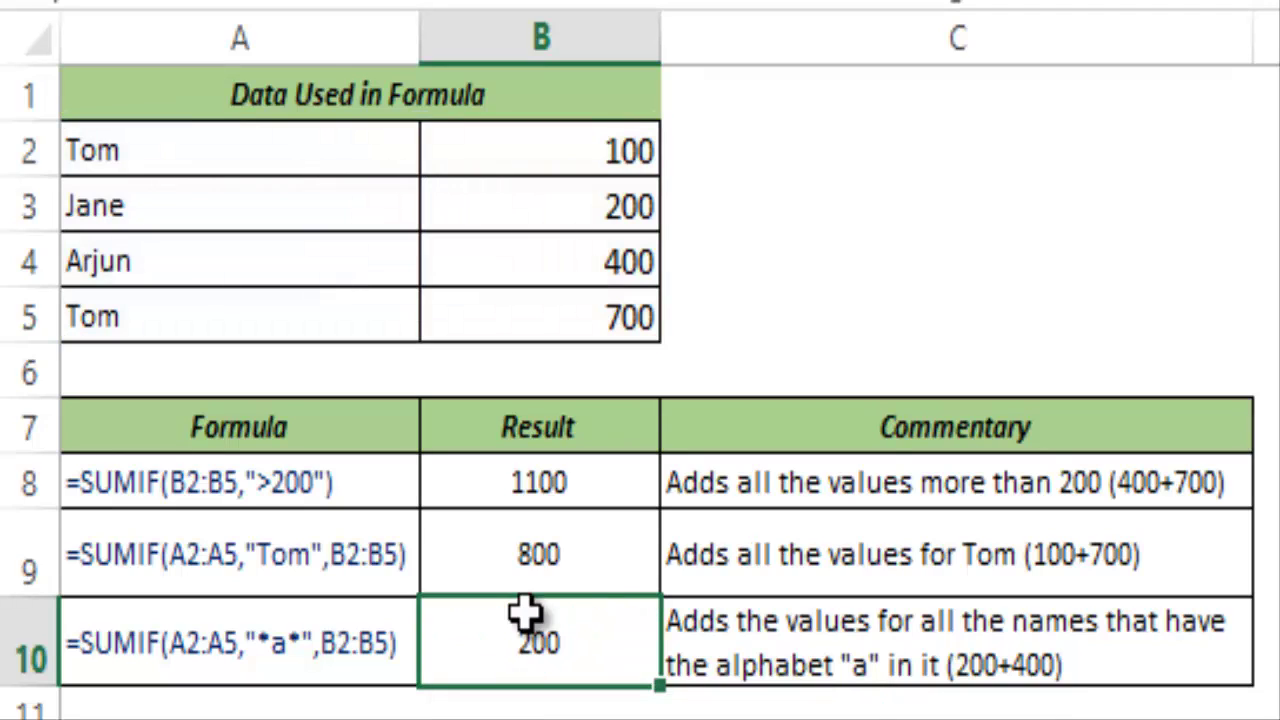
pyautogui.click(153, 212)
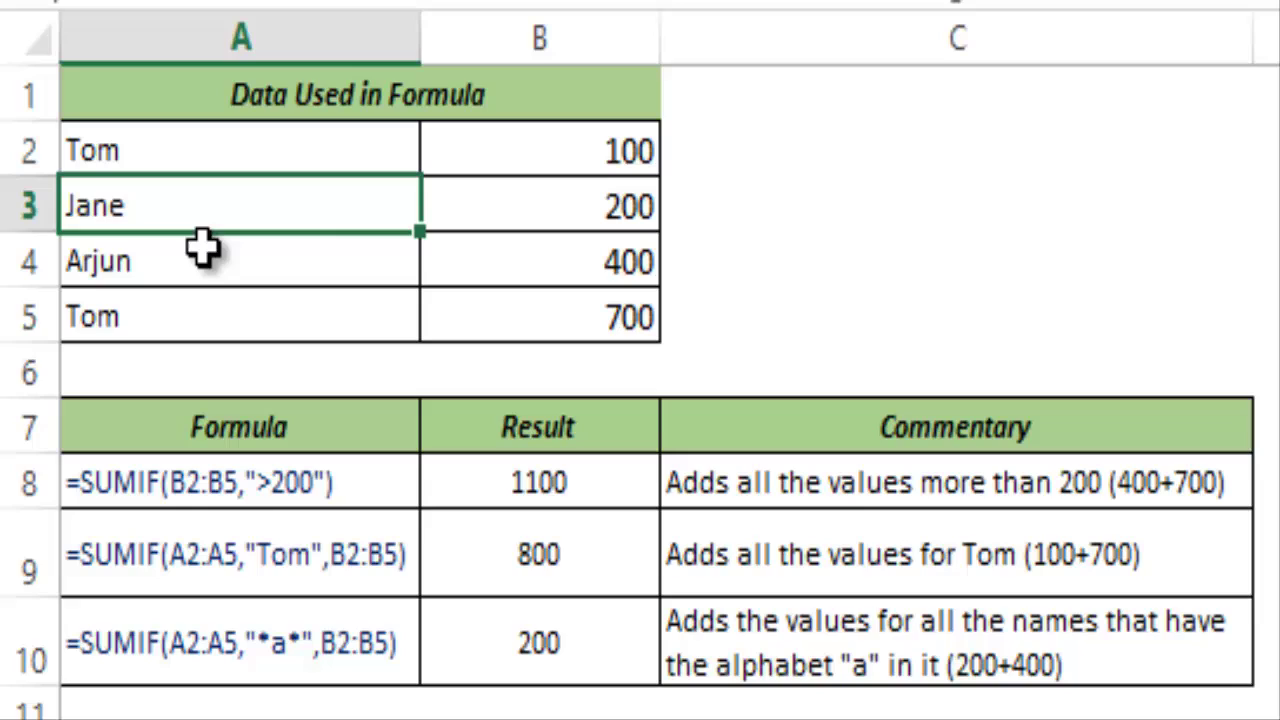